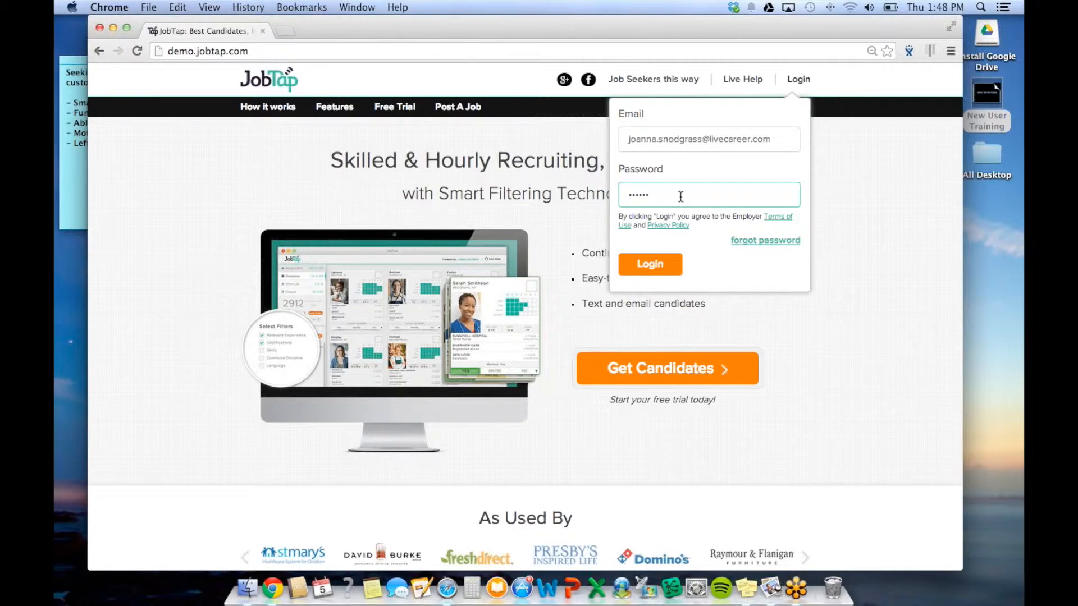
# Step: Log in to the employer account with the filled-in credentials and open its settings
pyautogui.click(672, 271)
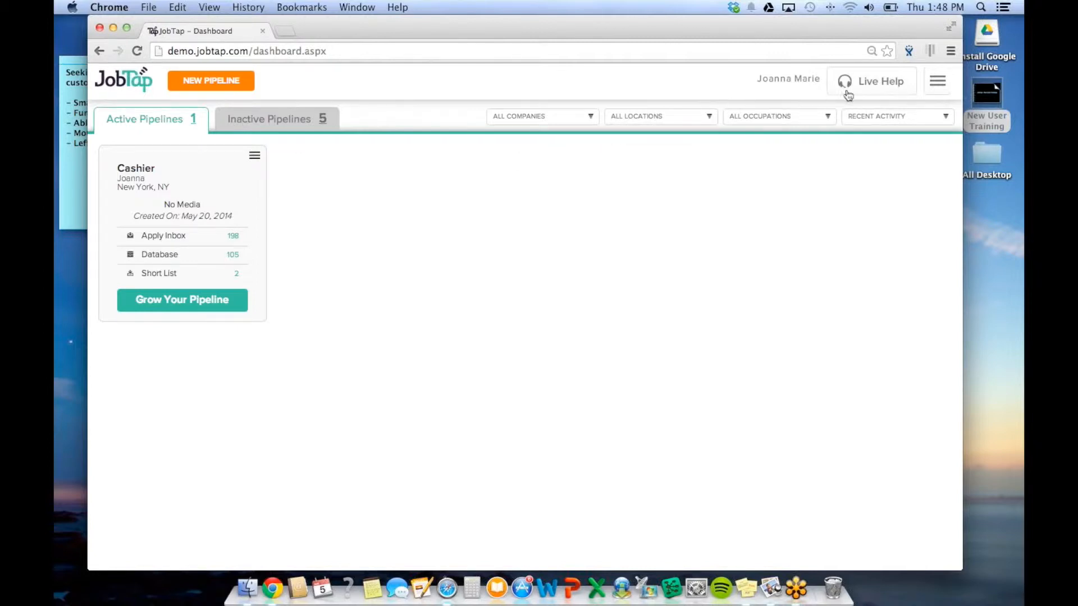
pyautogui.click(938, 92)
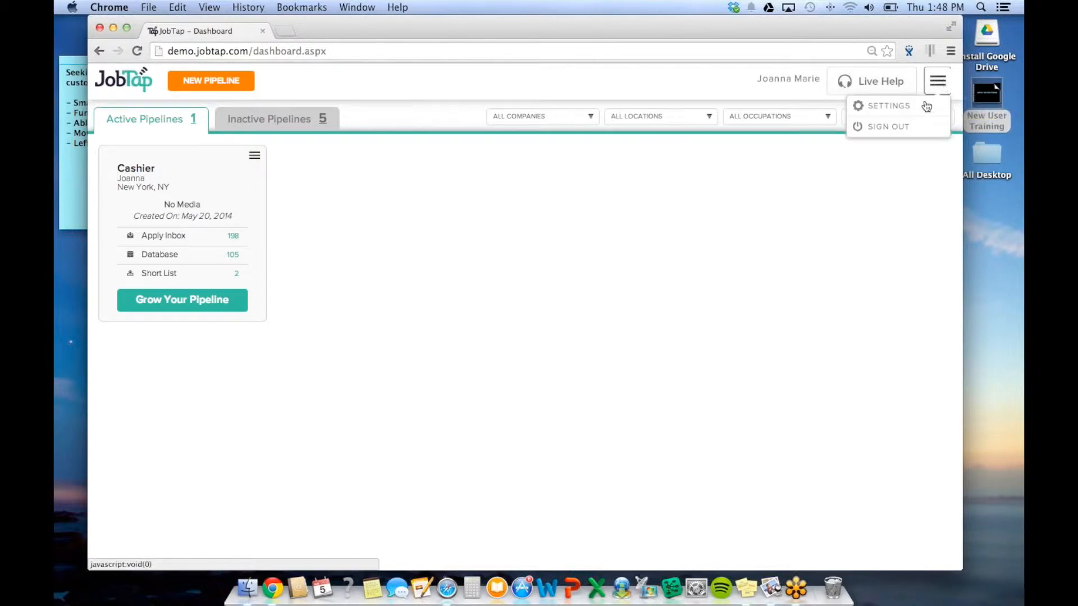
pyautogui.click(925, 107)
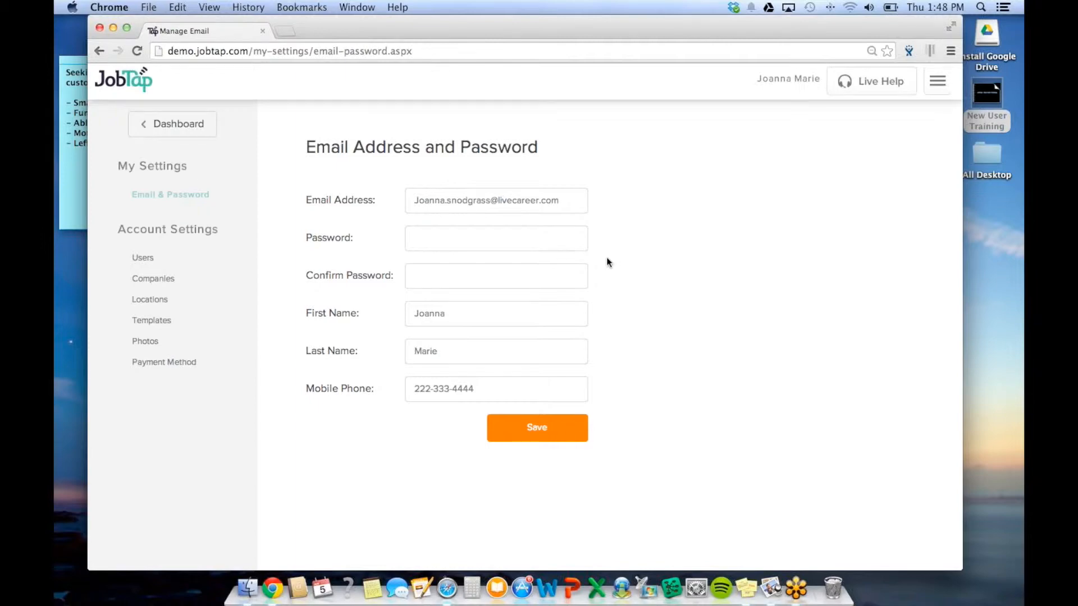
# Step: Look through the Companies, Locations, Users and Email & Password settings pages, and return to the dashboard
pyautogui.click(167, 283)
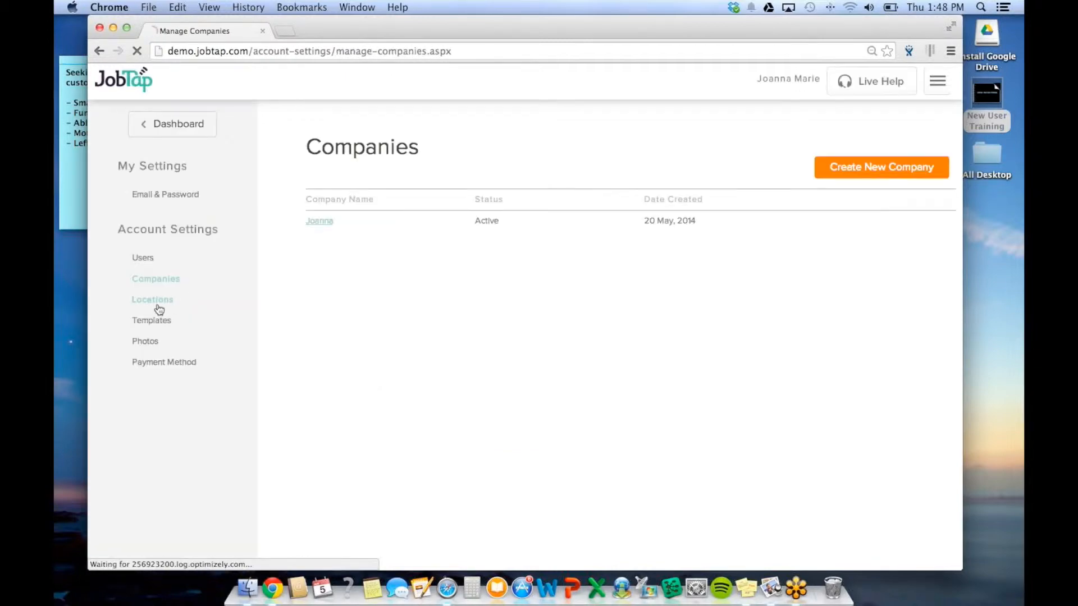
pyautogui.click(158, 306)
pyautogui.click(149, 261)
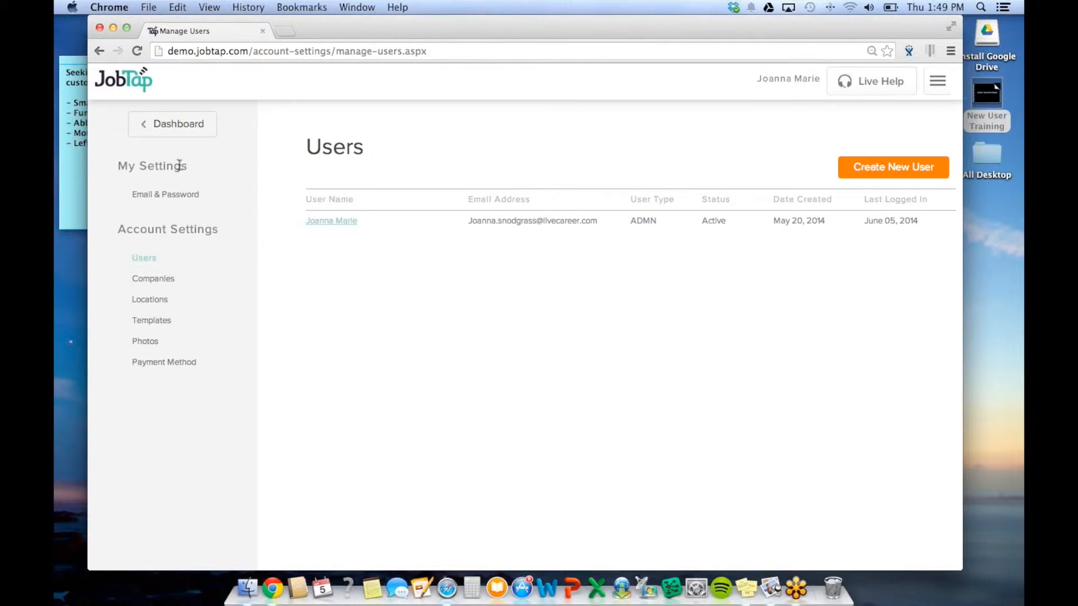
pyautogui.click(155, 194)
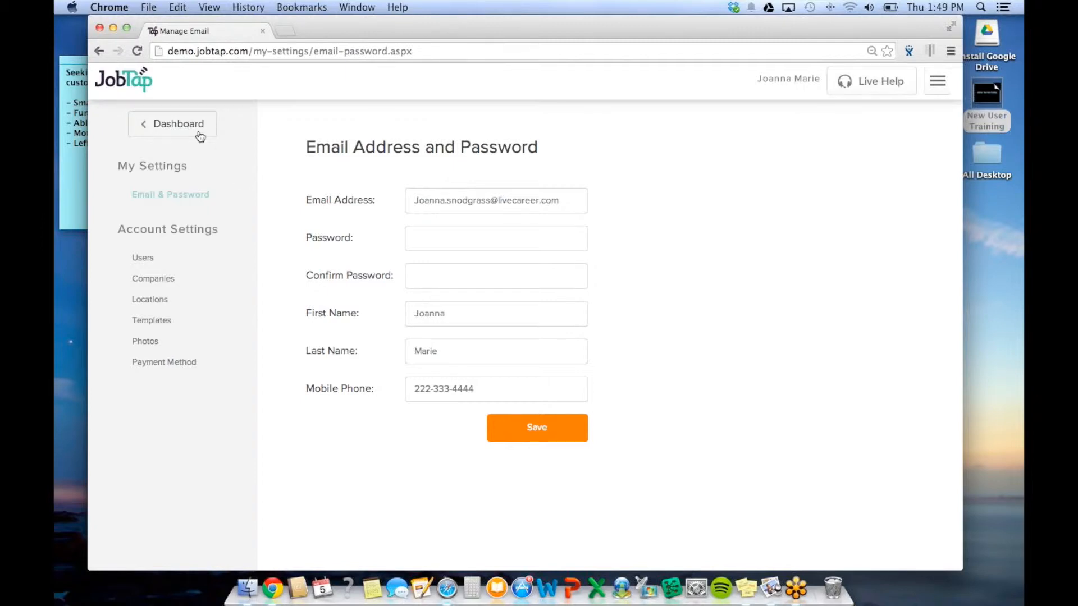
pyautogui.click(156, 132)
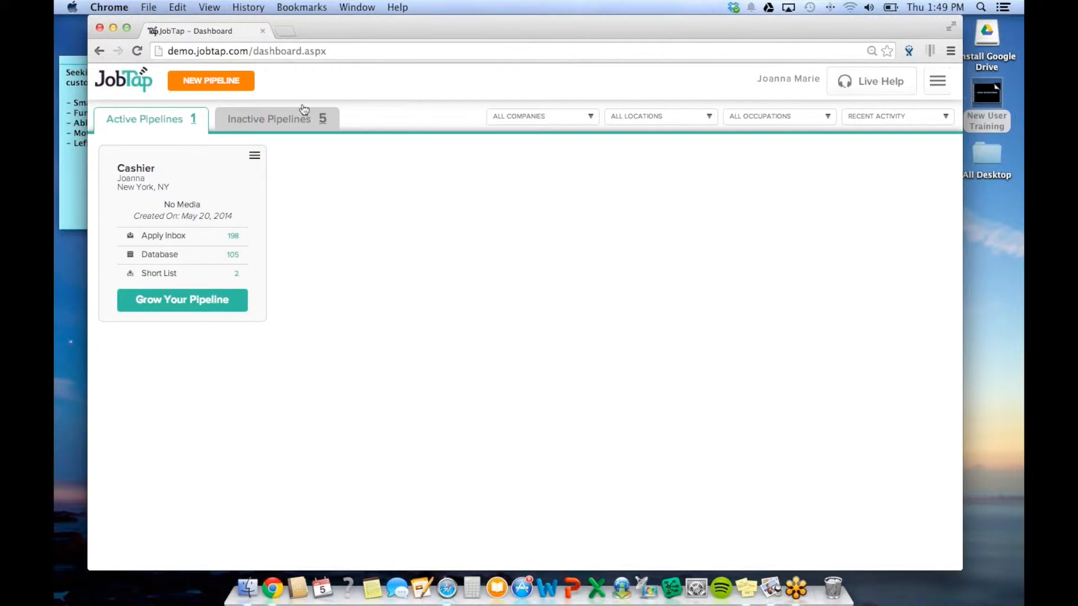
# Step: Start a new pipeline with Restaurant as the industry and the suggested occupation Server
pyautogui.click(208, 81)
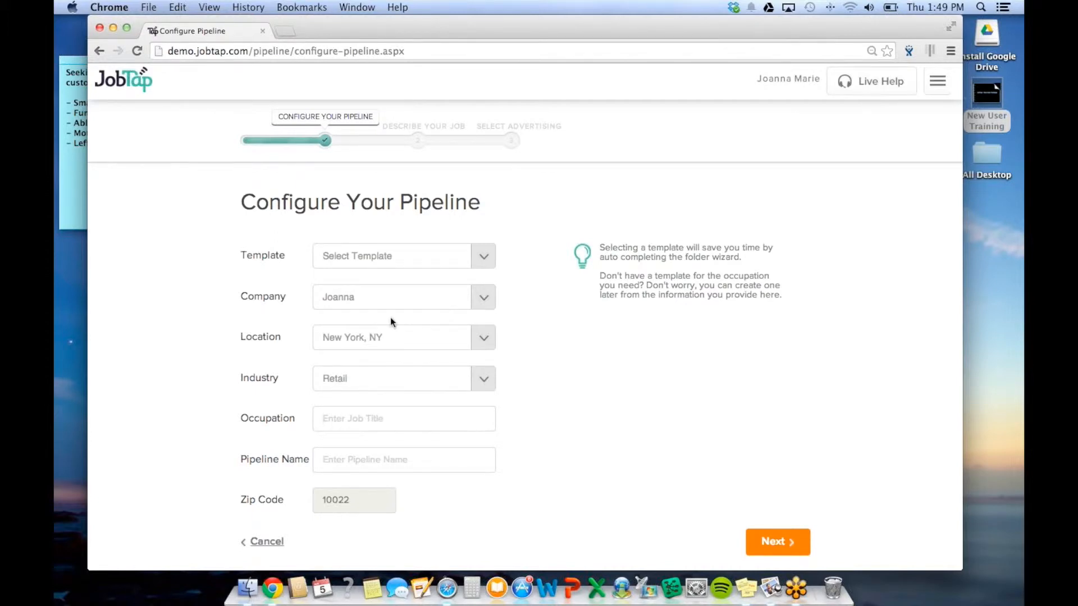
pyautogui.click(370, 418)
pyautogui.write('server')
pyautogui.click(424, 382)
pyautogui.click(385, 454)
pyautogui.click(402, 418)
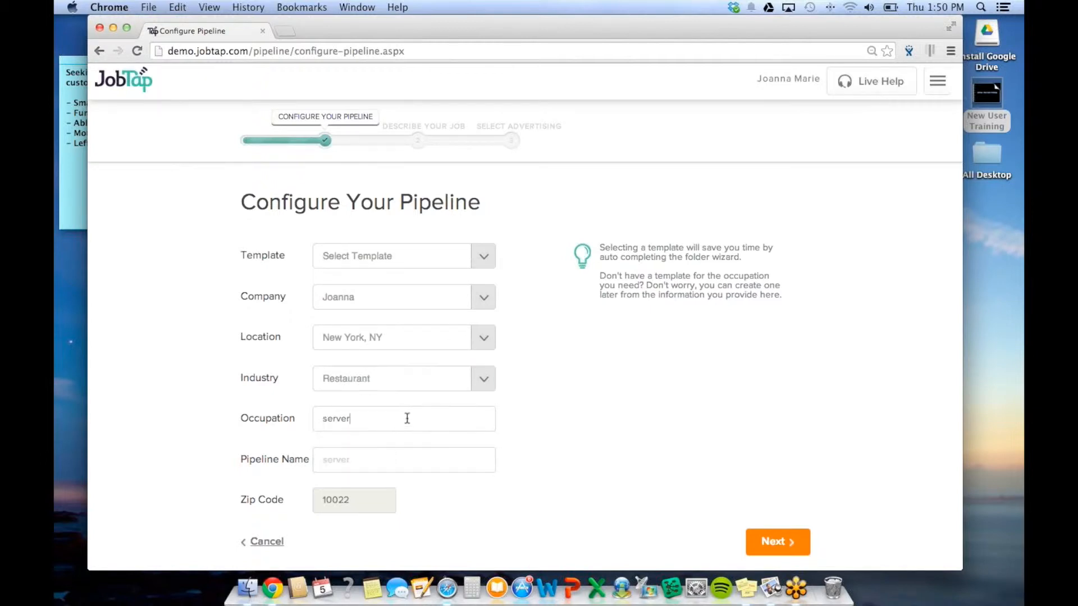
pyautogui.press('BackSpace')
pyautogui.press('BackSpace')
pyautogui.press('BackSpace')
pyautogui.press('BackSpace')
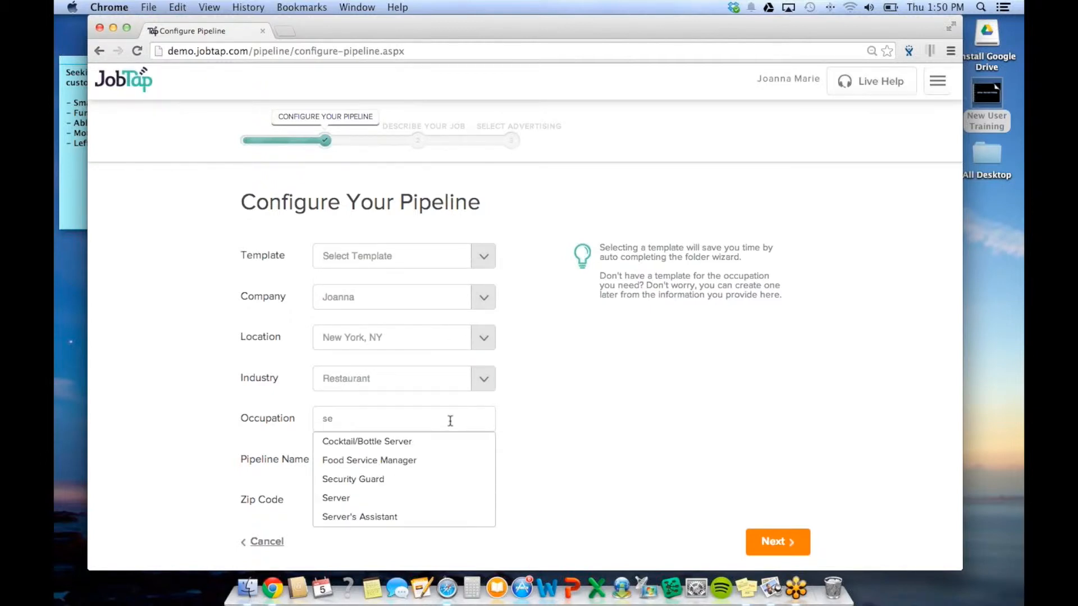
pyautogui.click(418, 498)
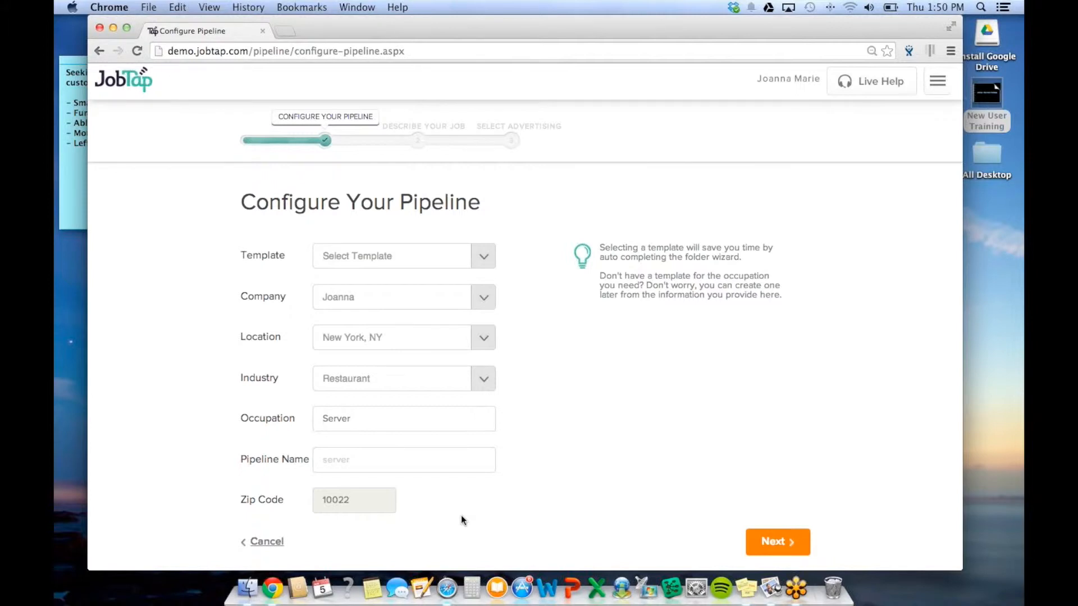
# Step: Name the pipeline "Summer Hire" and continue to the job description
pyautogui.click(405, 460)
pyautogui.write('Summer Hire')
pyautogui.click(798, 545)
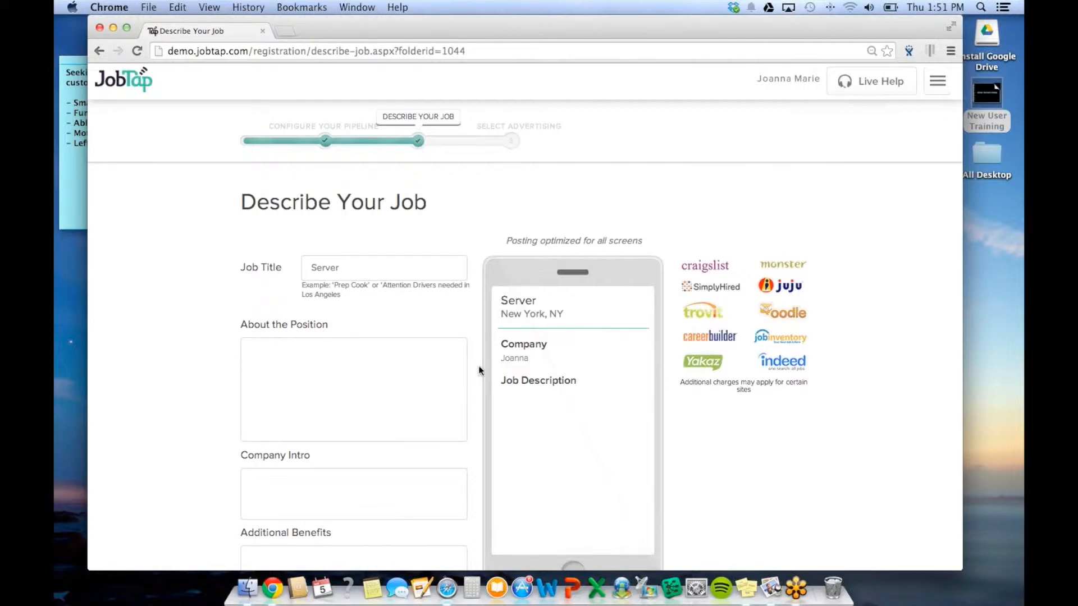
# Step: Extend the job title to "World's Best Server"
pyautogui.click(312, 272)
pyautogui.write("World's B")
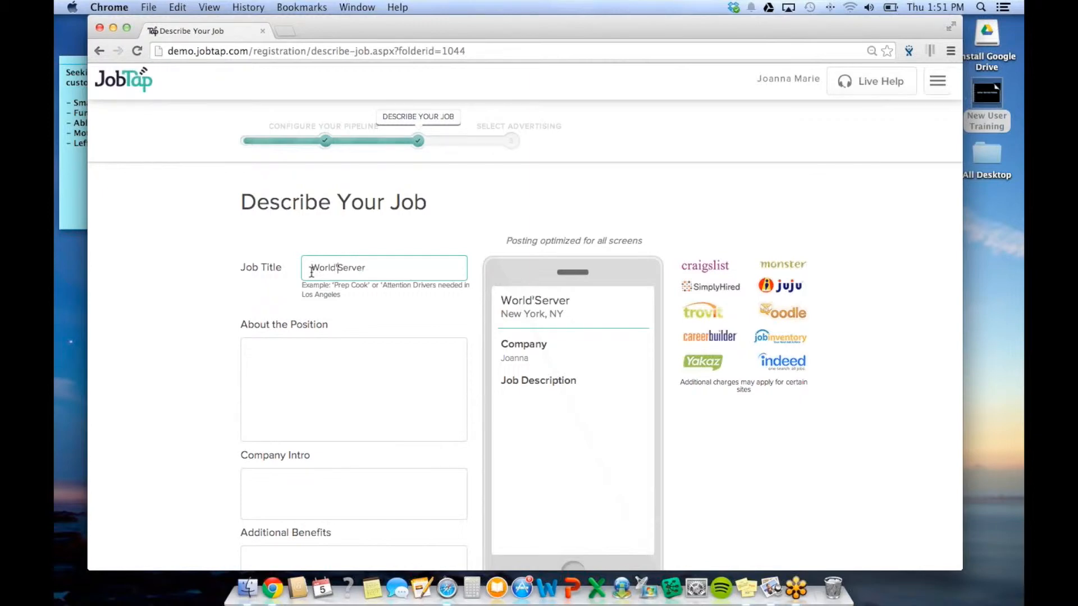
pyautogui.write('est')
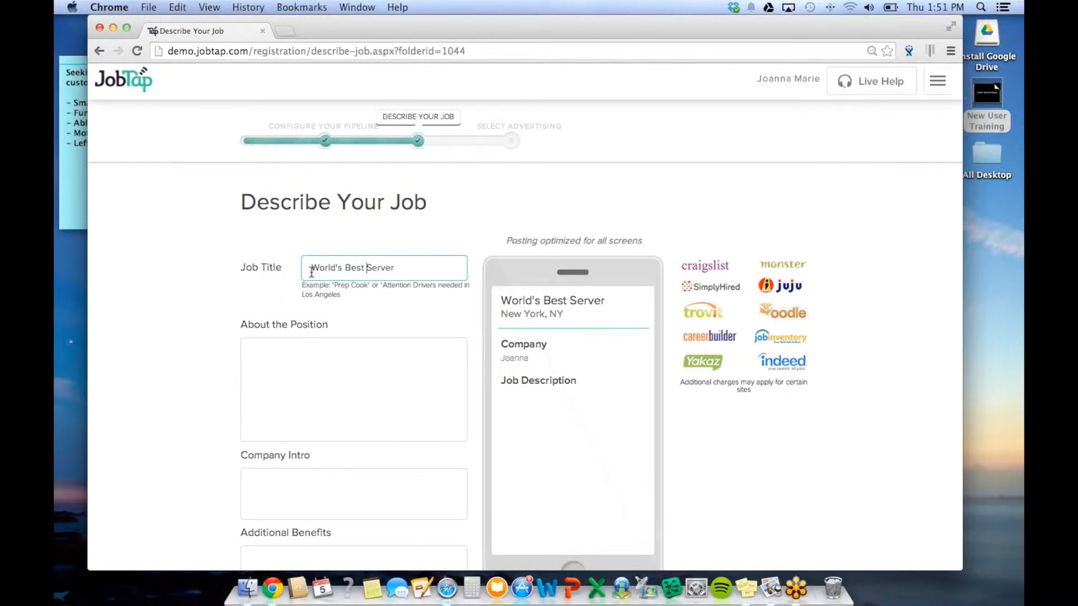
# Step: Copy the full job description from the sticky note into the About the Position field
pyautogui.scroll(-1, 303, 268)
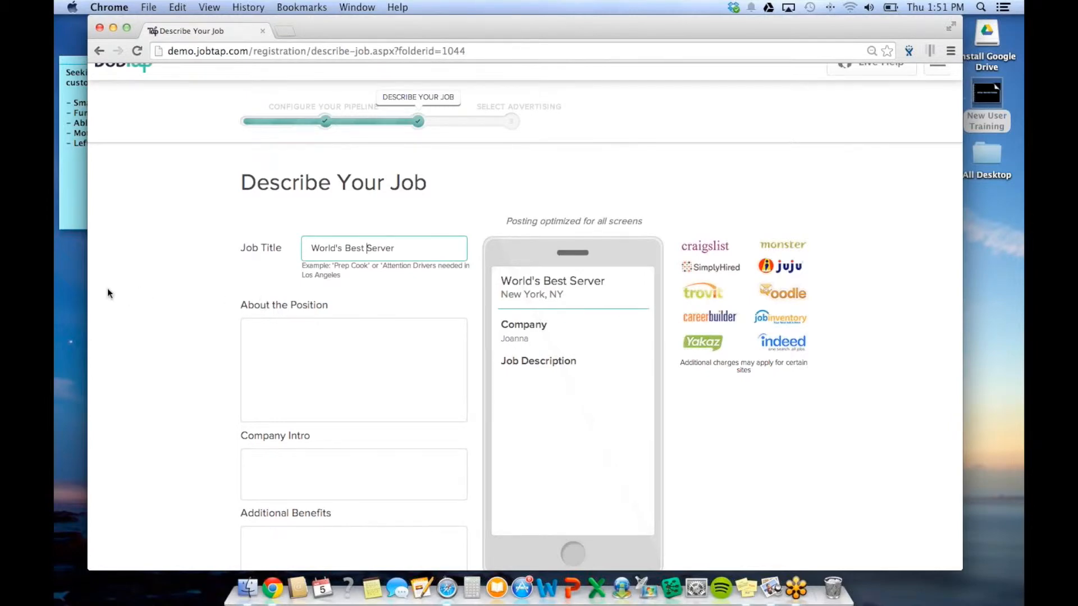
pyautogui.click(77, 217)
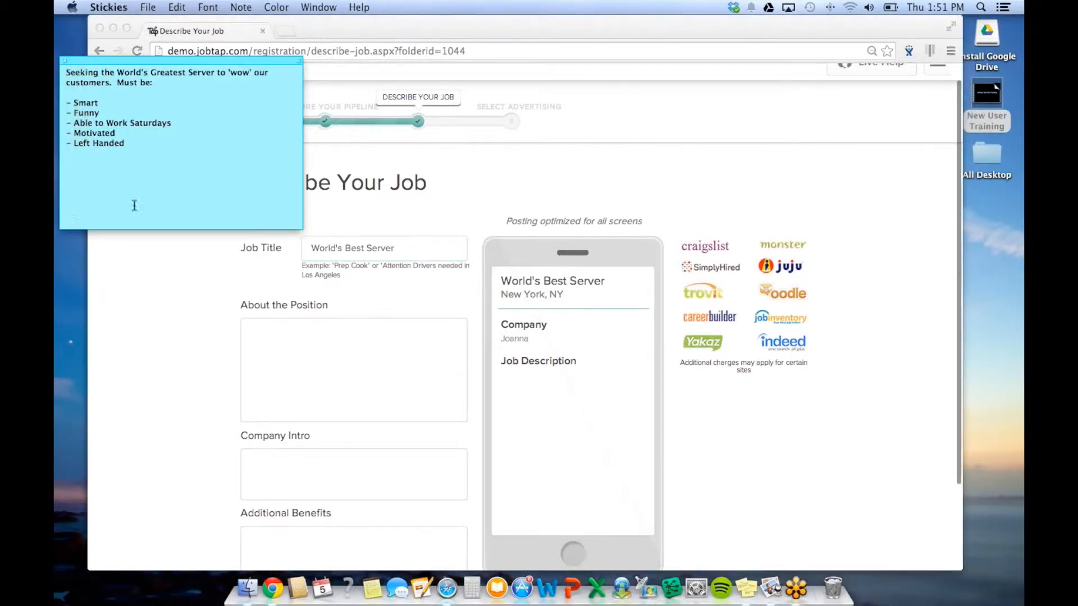
pyautogui.moveTo(153, 162); pyautogui.dragTo(56, 76)
pyautogui.rightClick(142, 85)
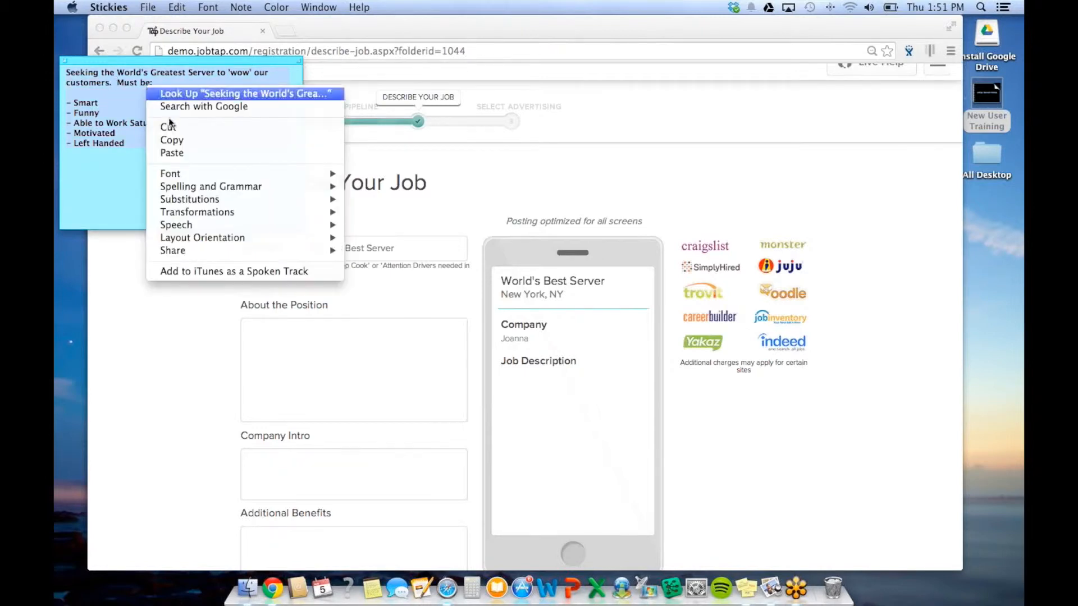
pyautogui.click(175, 140)
pyautogui.click(298, 338)
pyautogui.rightClick(294, 340)
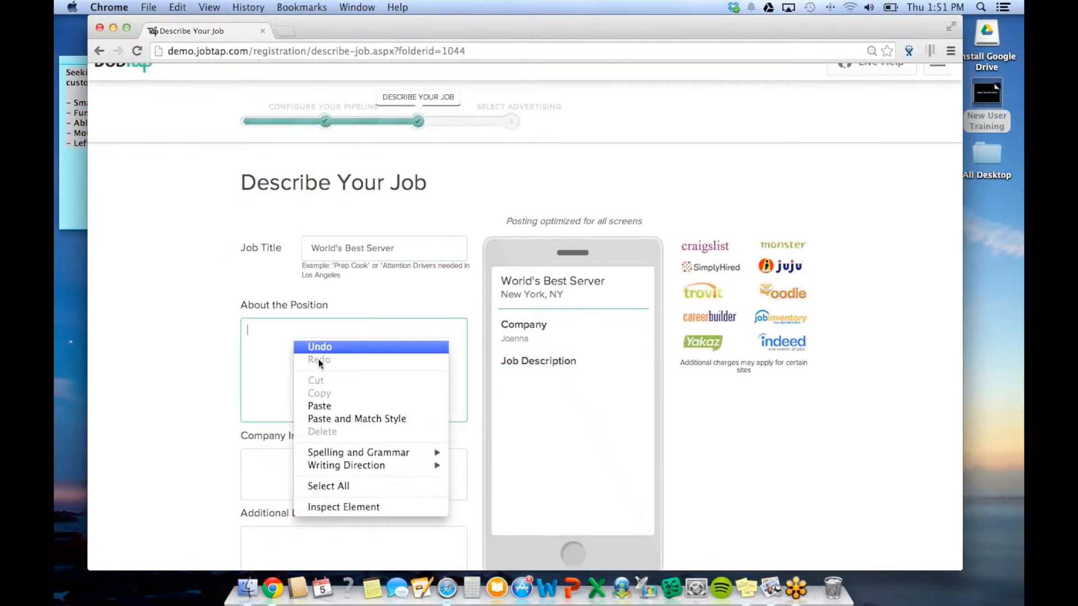
pyautogui.click(329, 406)
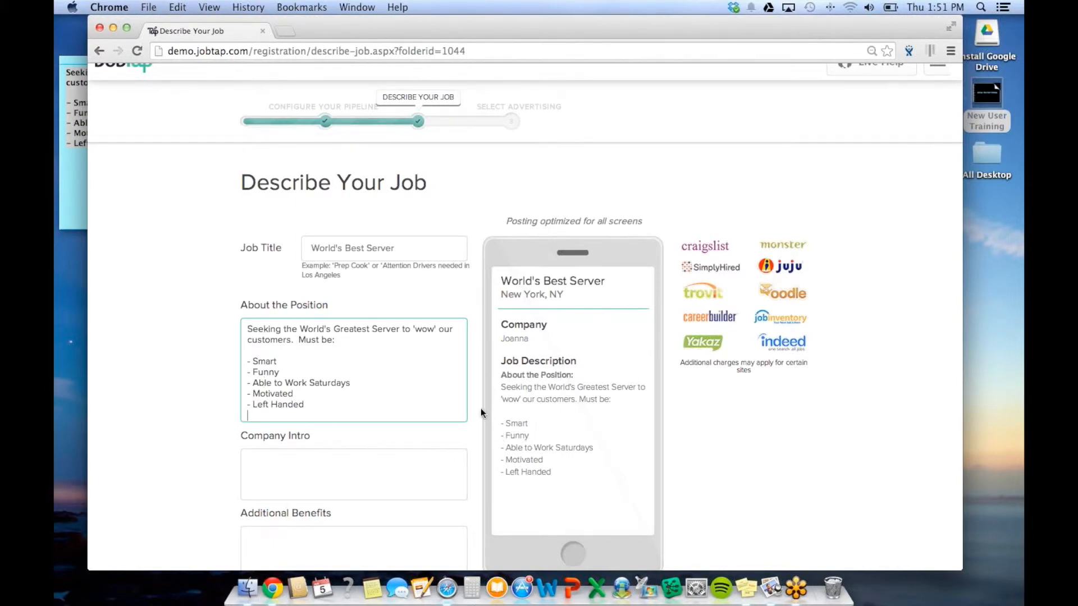
# Step: Enter "What a great company" as the company intro
pyautogui.scroll(-2, 298, 439)
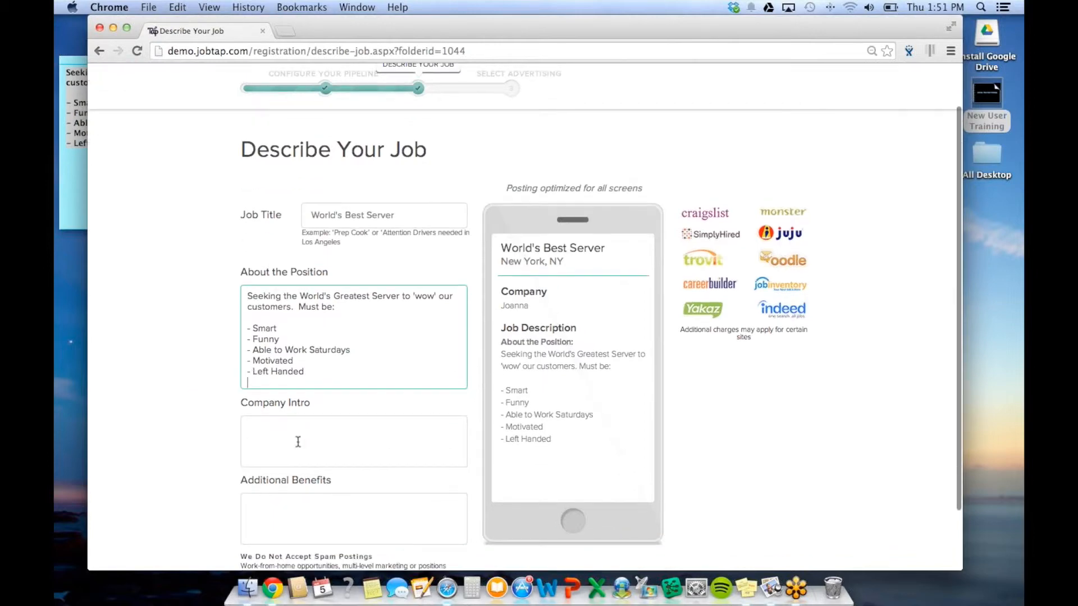
pyautogui.click(298, 439)
pyautogui.scroll(-1, 289, 416)
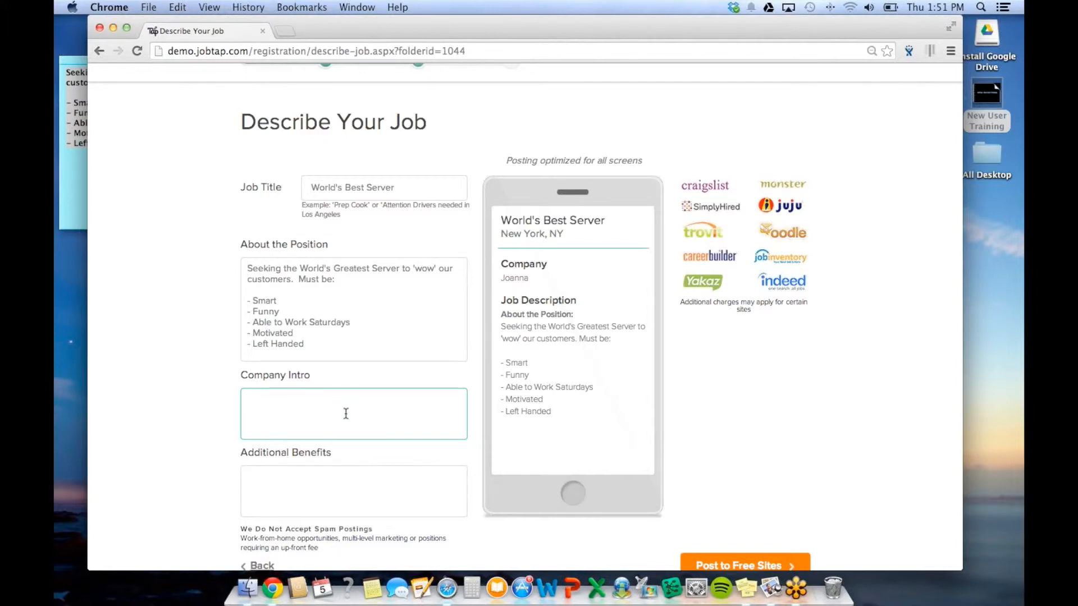
pyautogui.write('What ')
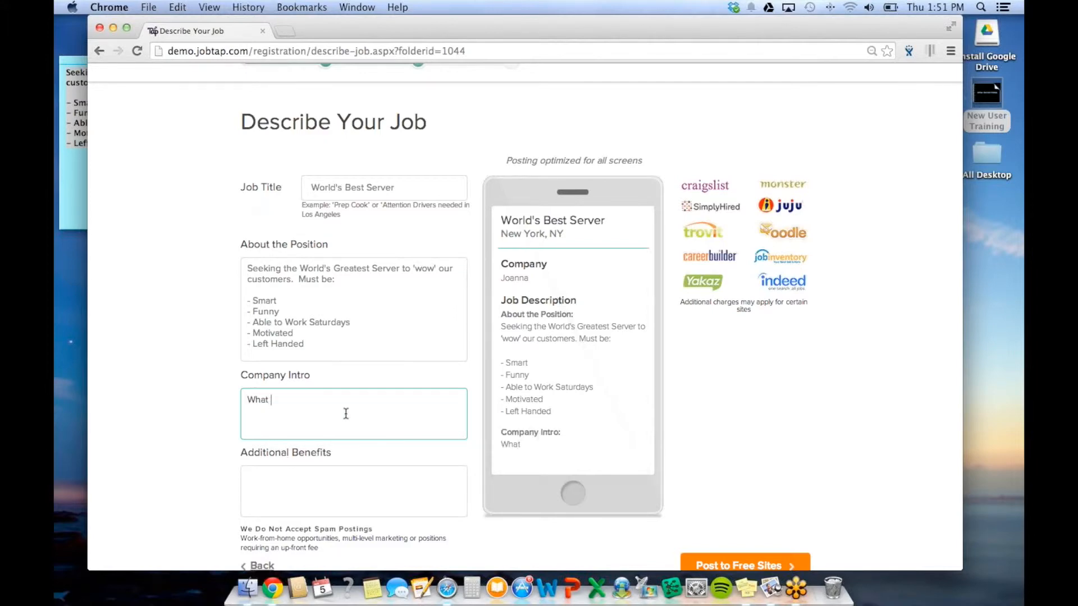
pyautogui.write('a great company')
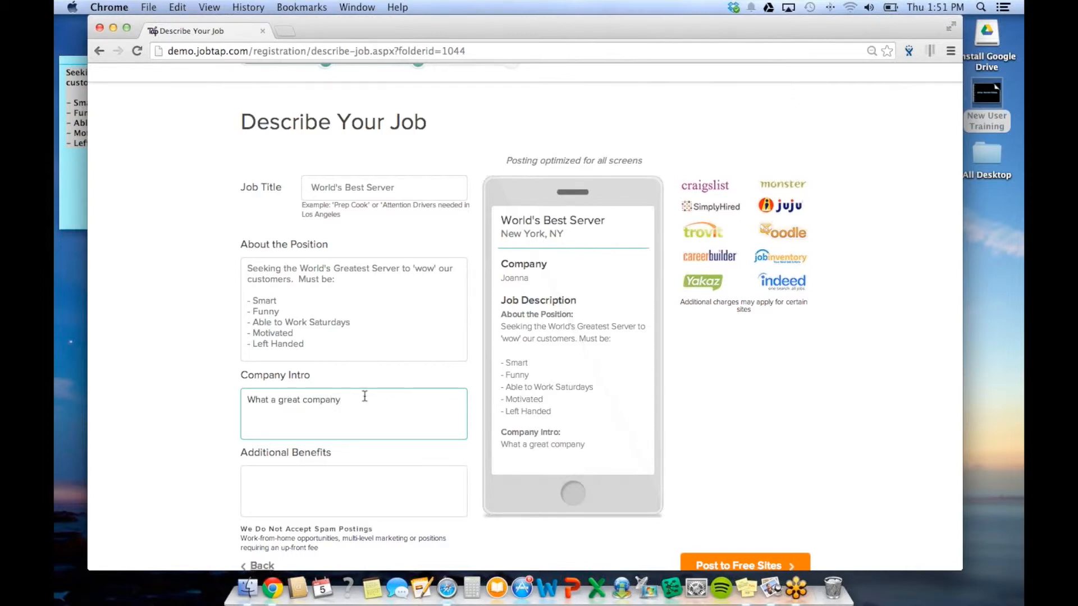
# Step: Post the job to the free sites and decline saving the pipeline settings as a template
pyautogui.scroll(-3, 629, 454)
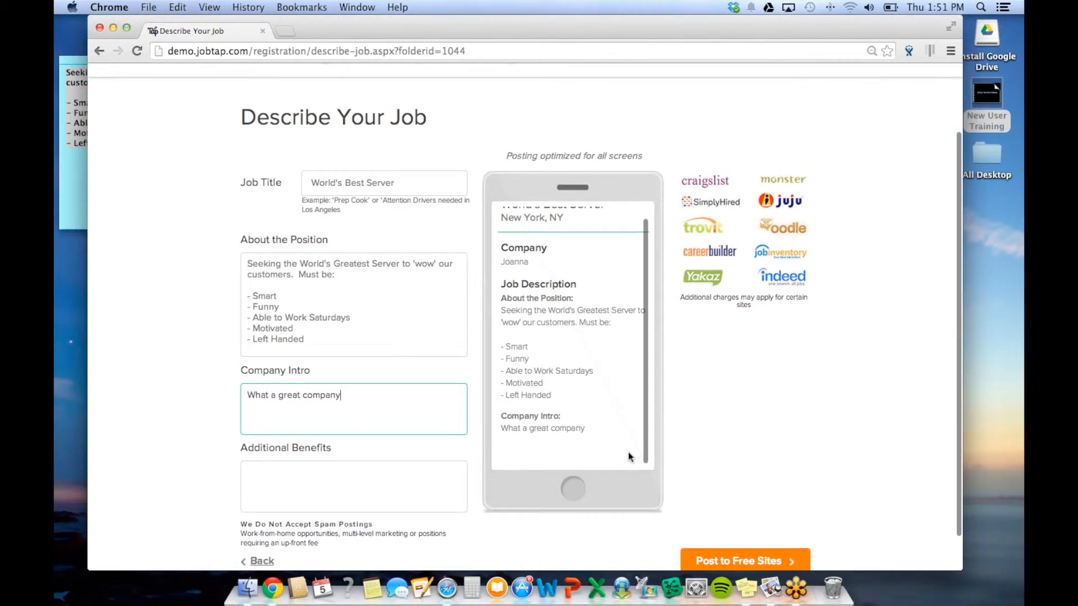
pyautogui.scroll(-3, 629, 452)
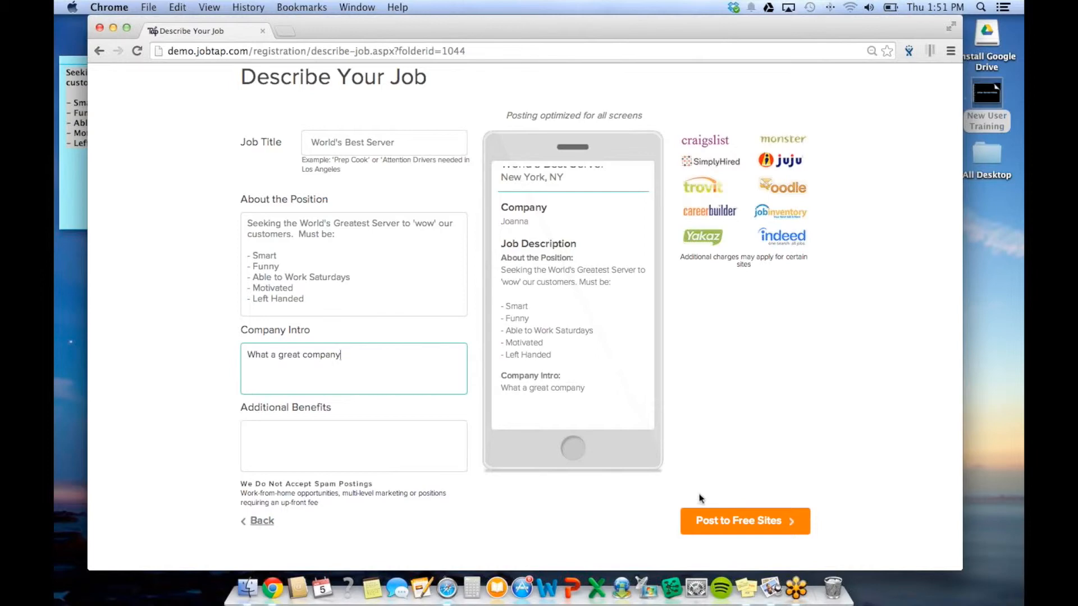
pyautogui.click(747, 522)
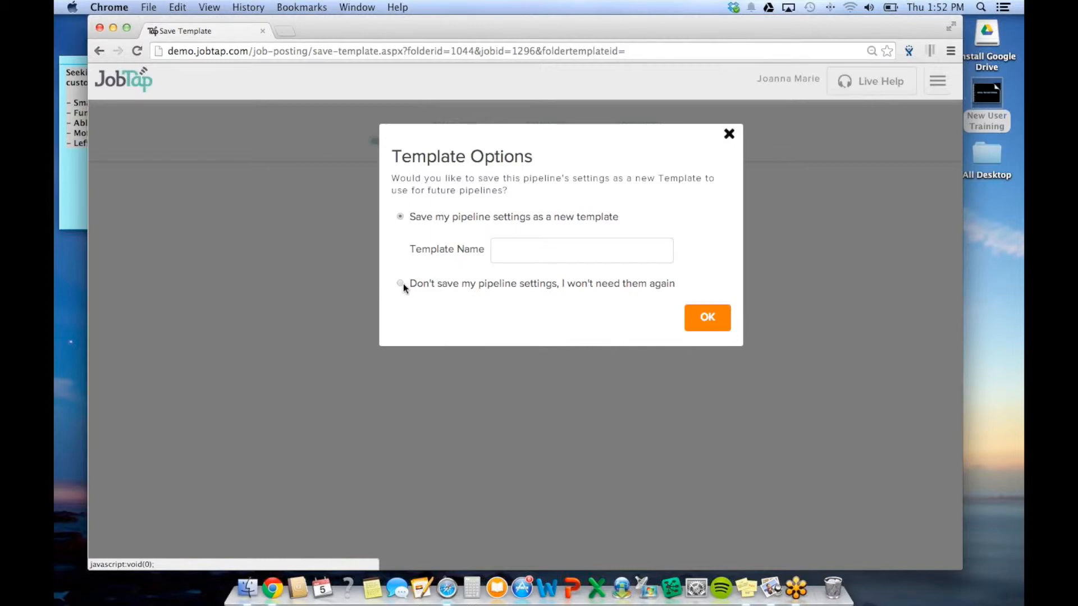
pyautogui.click(720, 328)
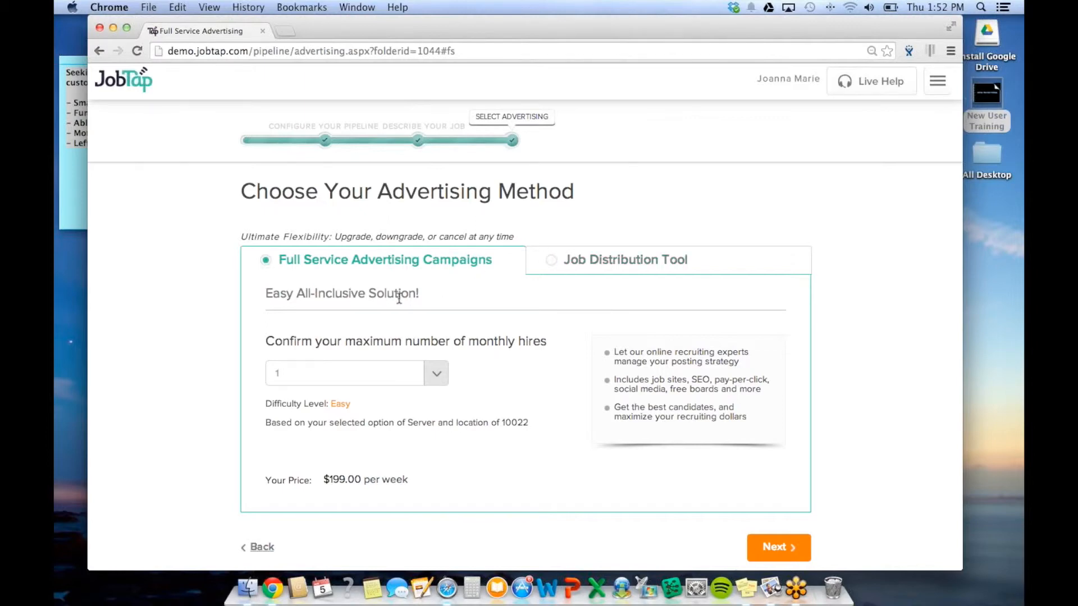
# Step: Switch the advertising method to the Job Distribution Tool, review its paid sites and skip job distribution
pyautogui.scroll(-1, 373, 306)
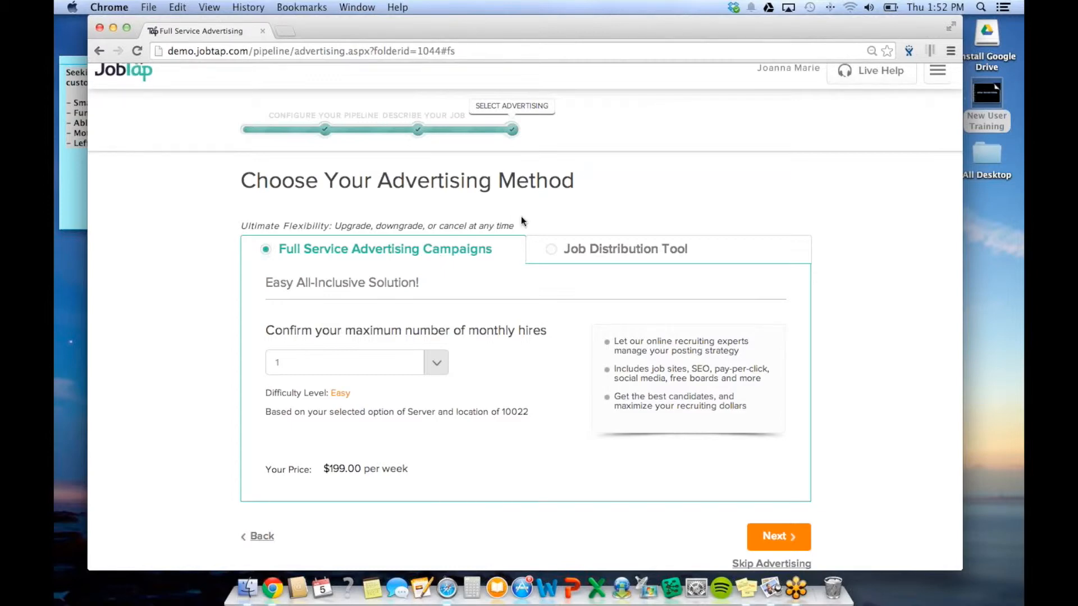
pyautogui.click(640, 248)
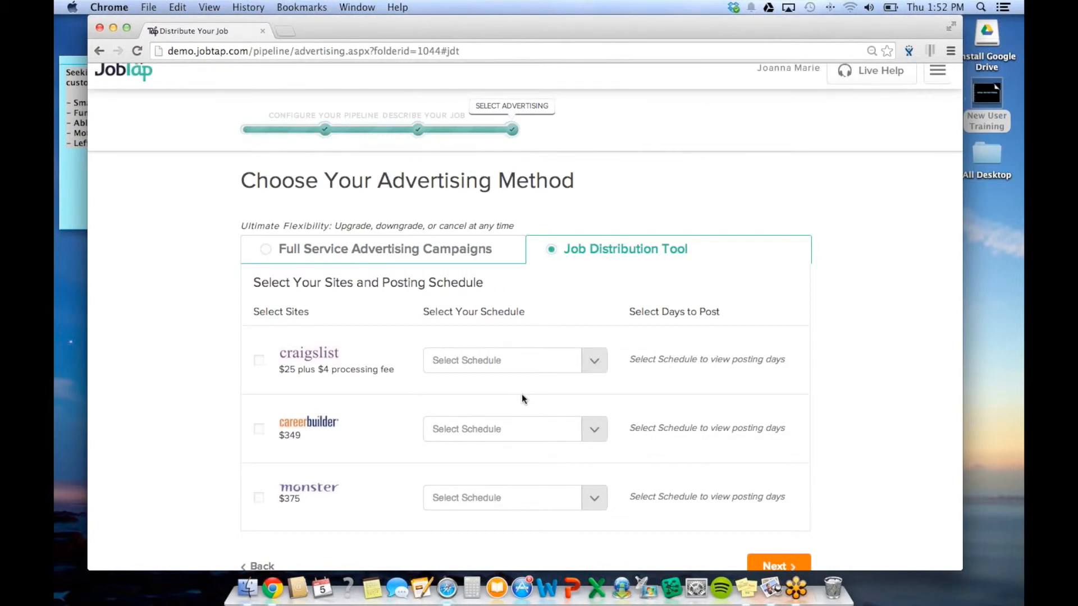
pyautogui.scroll(-3, 521, 394)
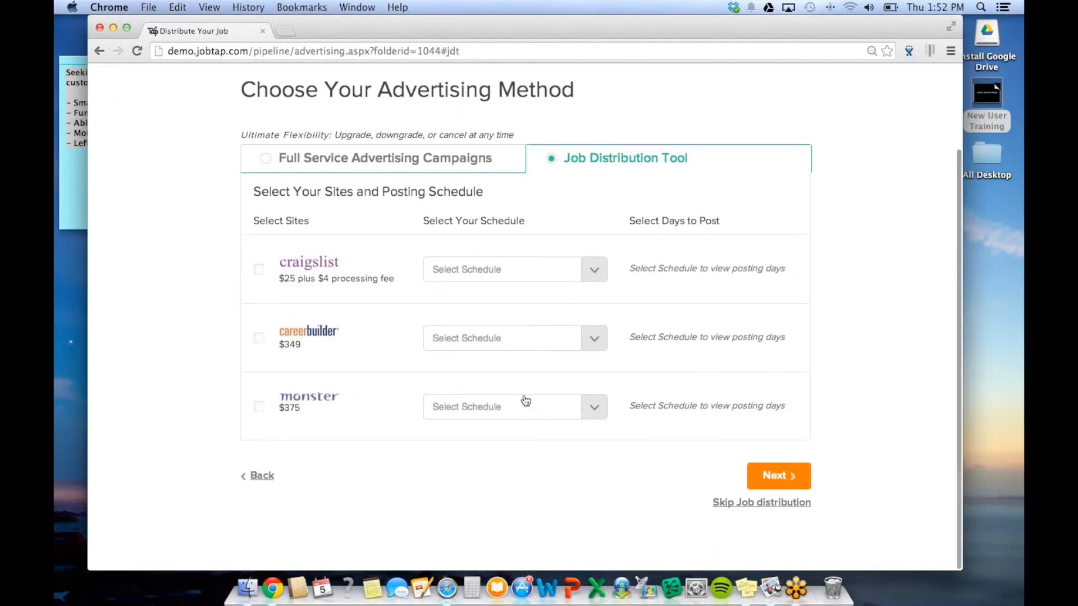
pyautogui.scroll(-1, 641, 483)
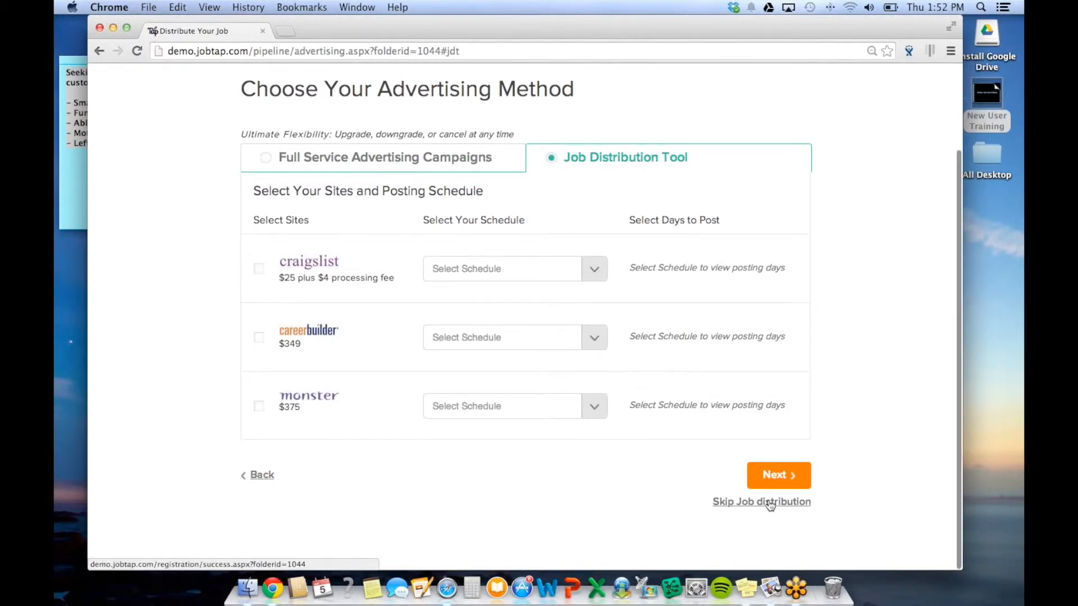
pyautogui.click(737, 506)
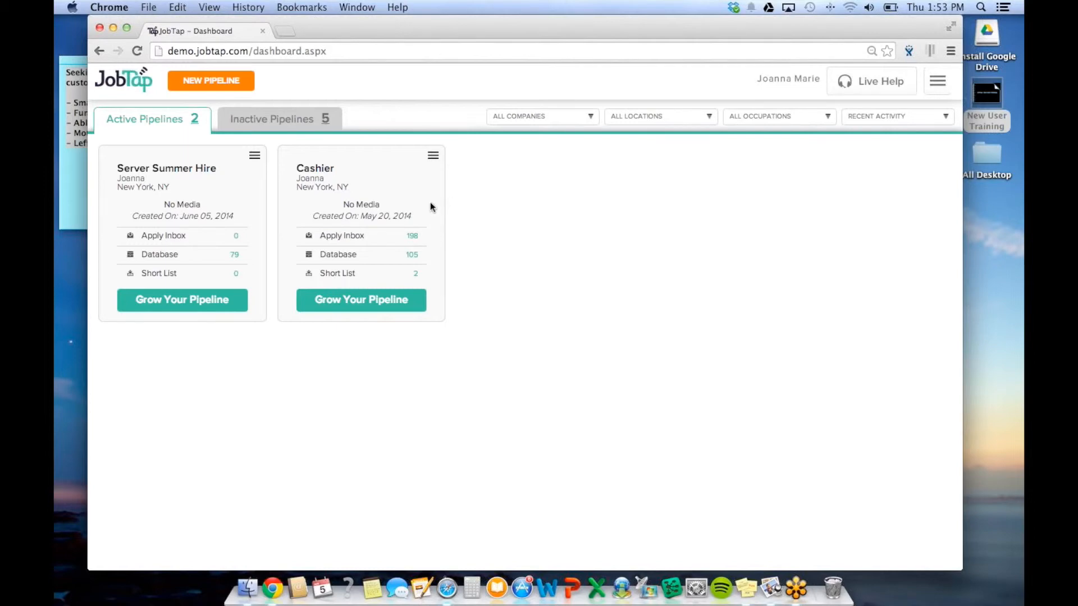
# Step: View the Cashier pipeline's Apply Now link and return to the dashboard
pyautogui.click(433, 157)
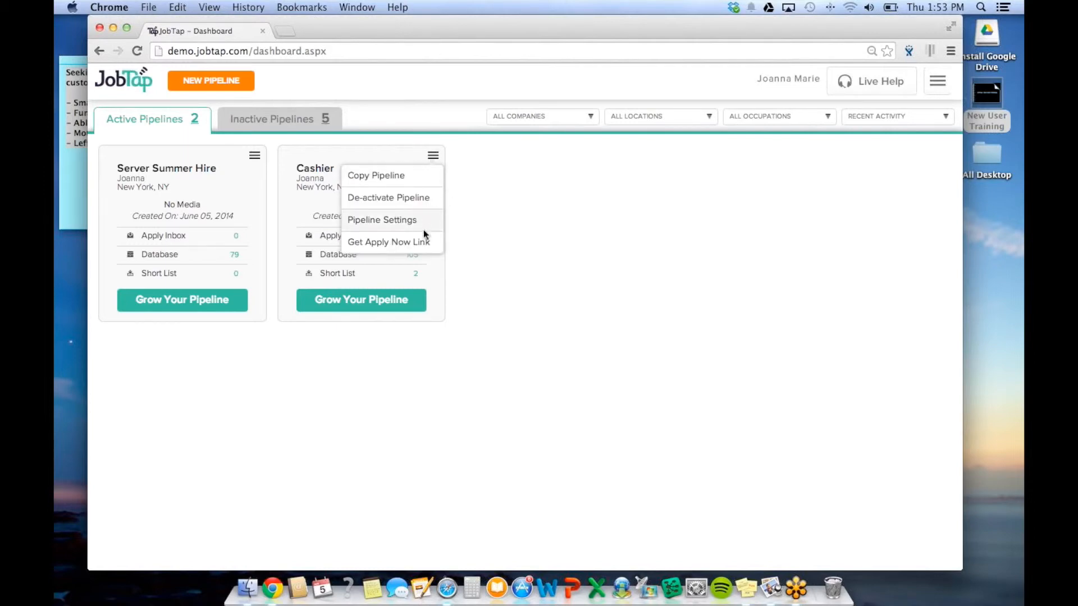
pyautogui.click(416, 242)
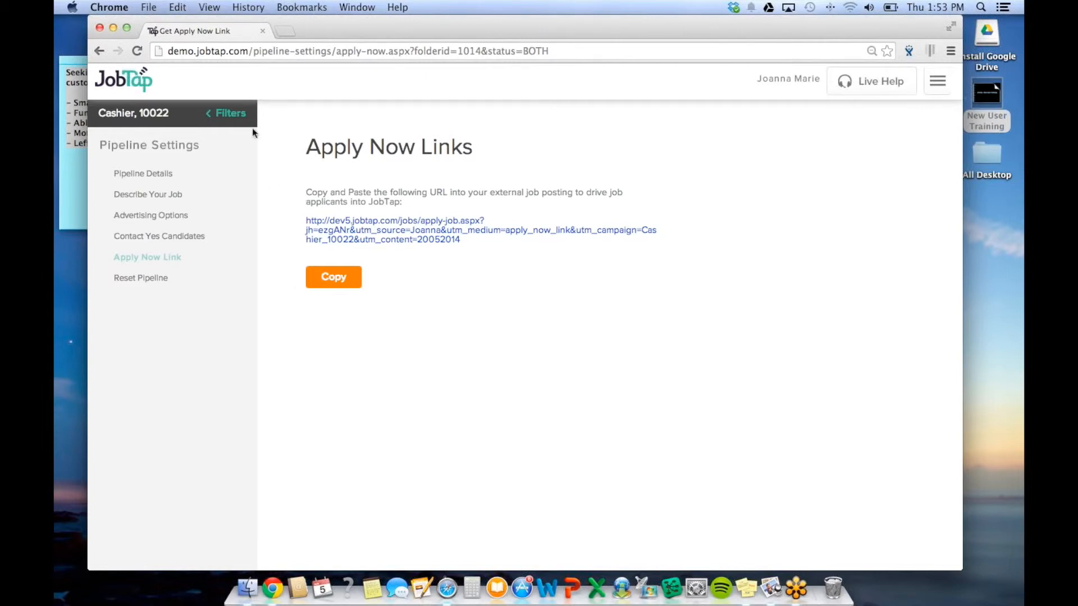
pyautogui.click(137, 76)
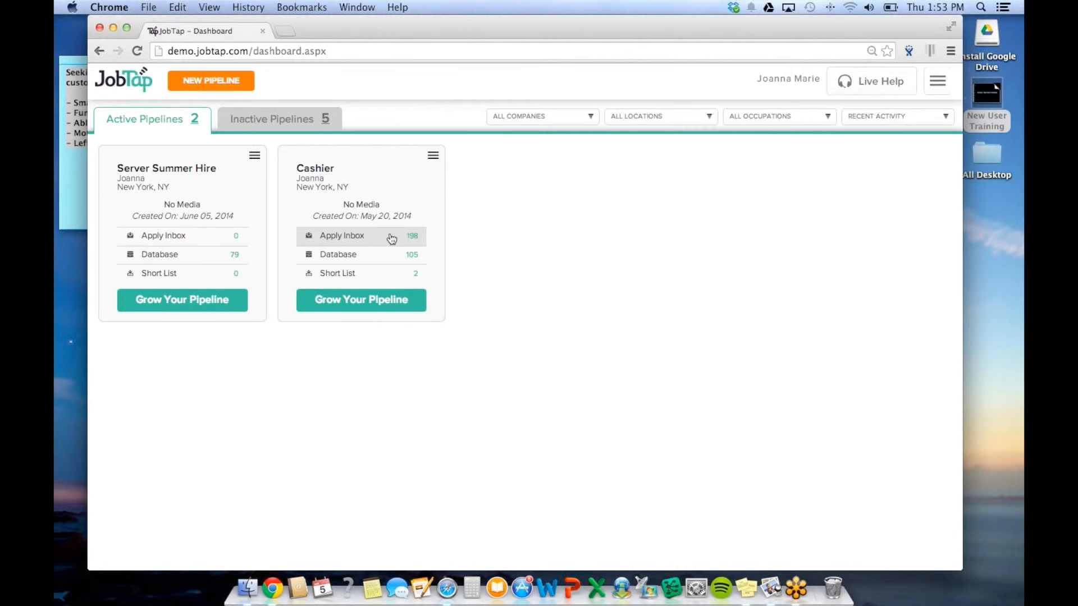
# Step: Open the Cashier pipeline's Apply Inbox and filter applicants to 0–40 miles commute distance and 0–1.5 years of relevant experience
pyautogui.scroll(-1, 399, 236)
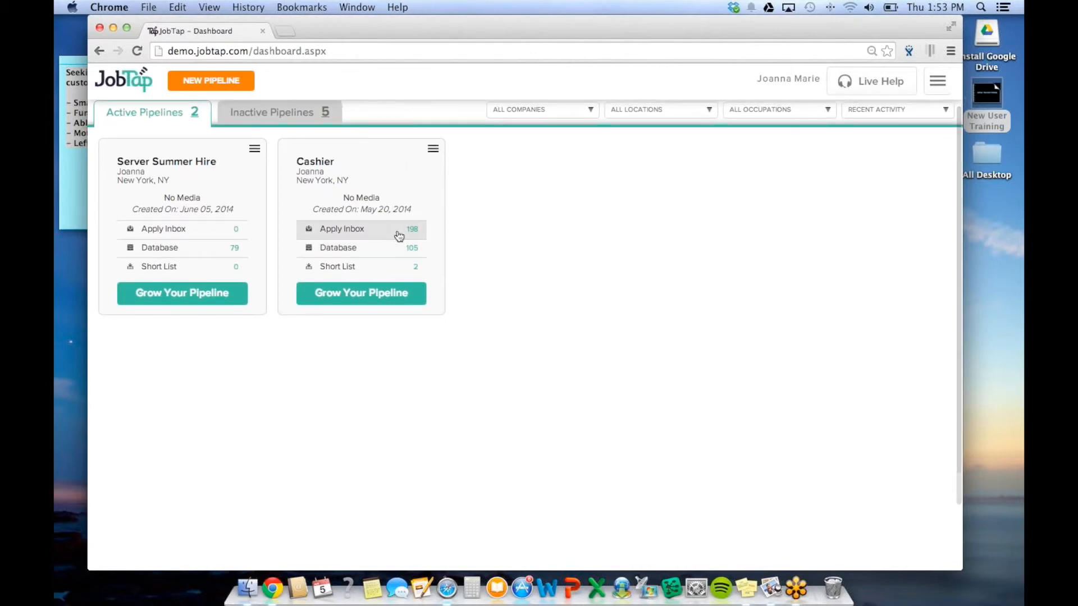
pyautogui.scroll(1, 398, 237)
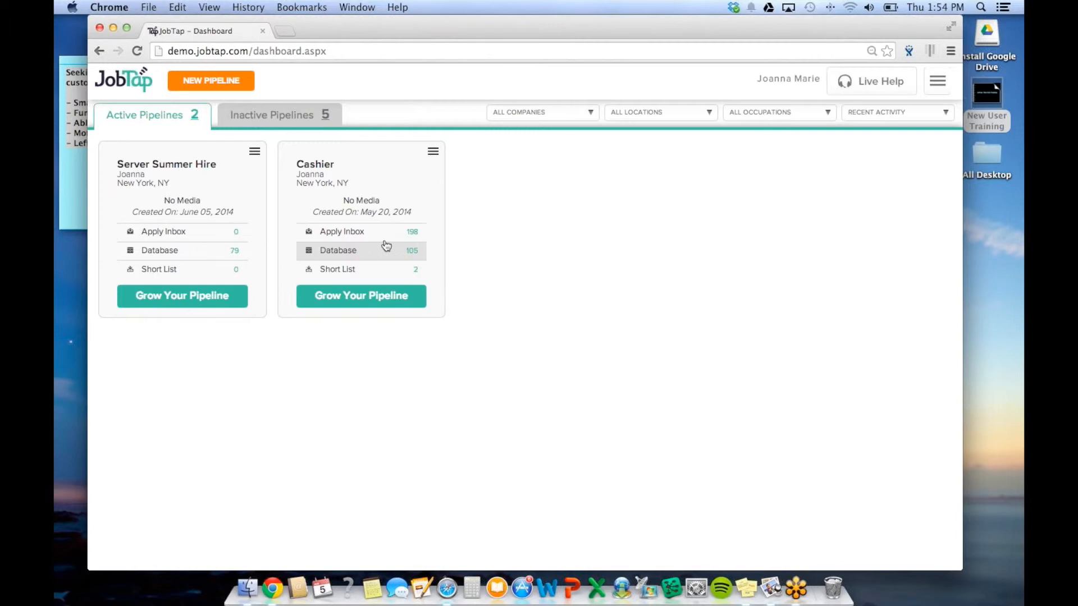
pyautogui.click(386, 240)
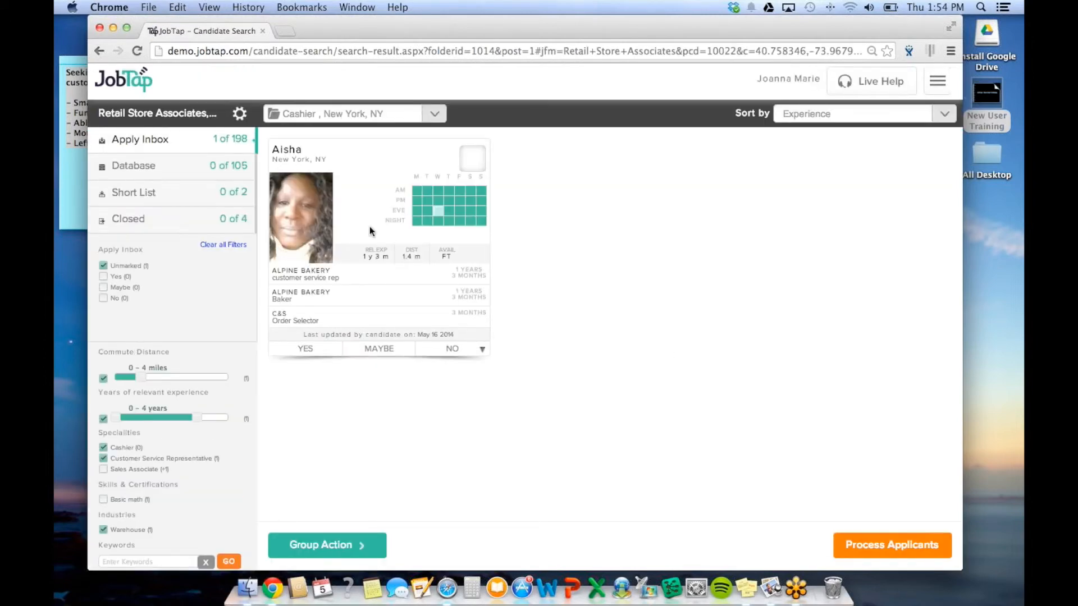
pyautogui.click(217, 376)
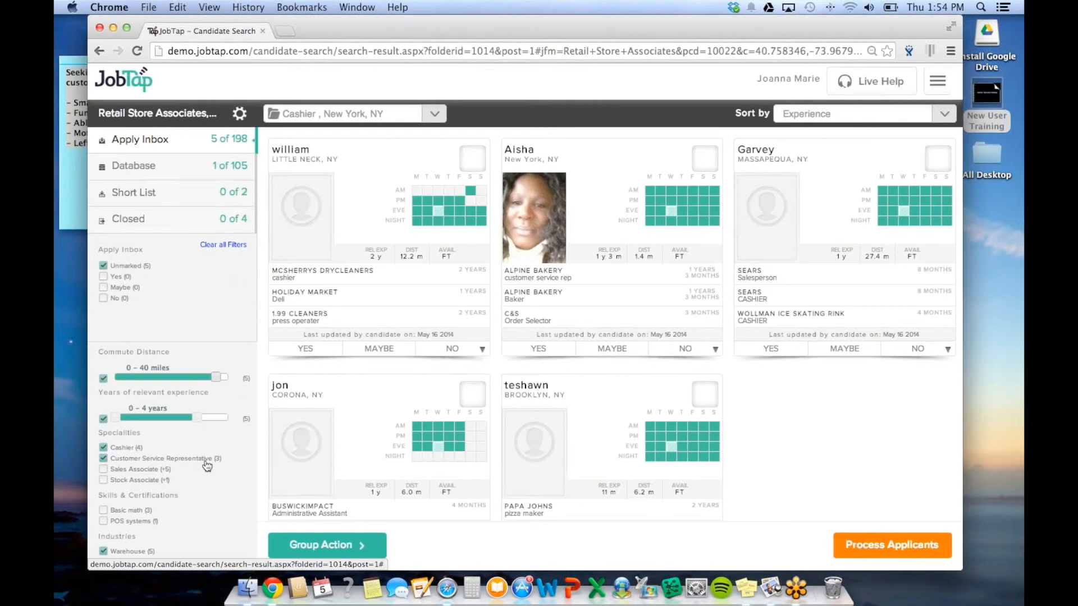
pyautogui.moveTo(195, 415); pyautogui.dragTo(170, 420)
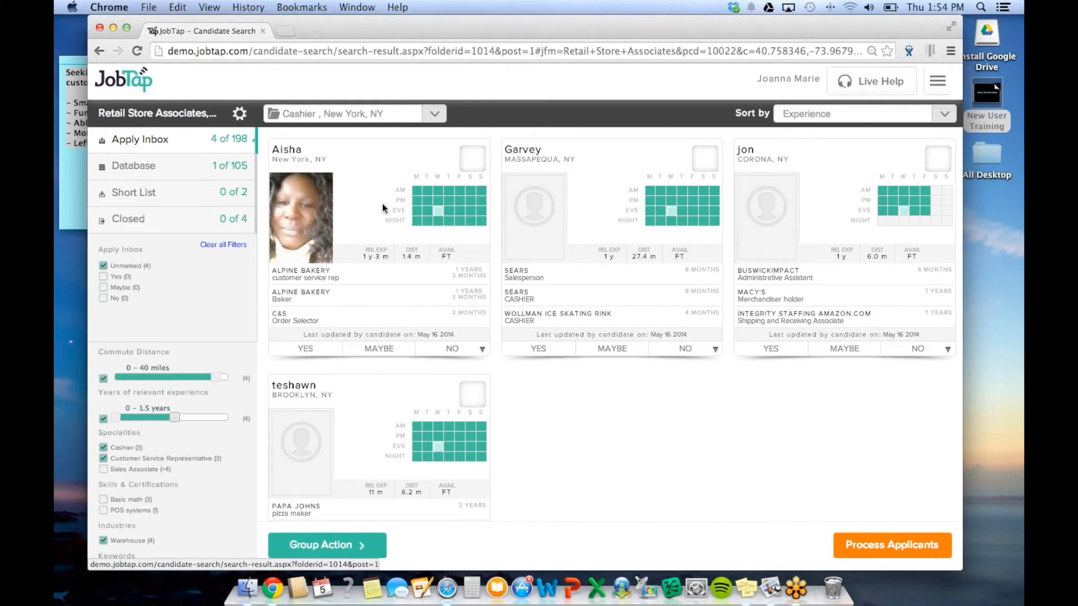
# Step: Open the first applicant's profile, view the resume and categorize the applicant as Yes
pyautogui.click(350, 215)
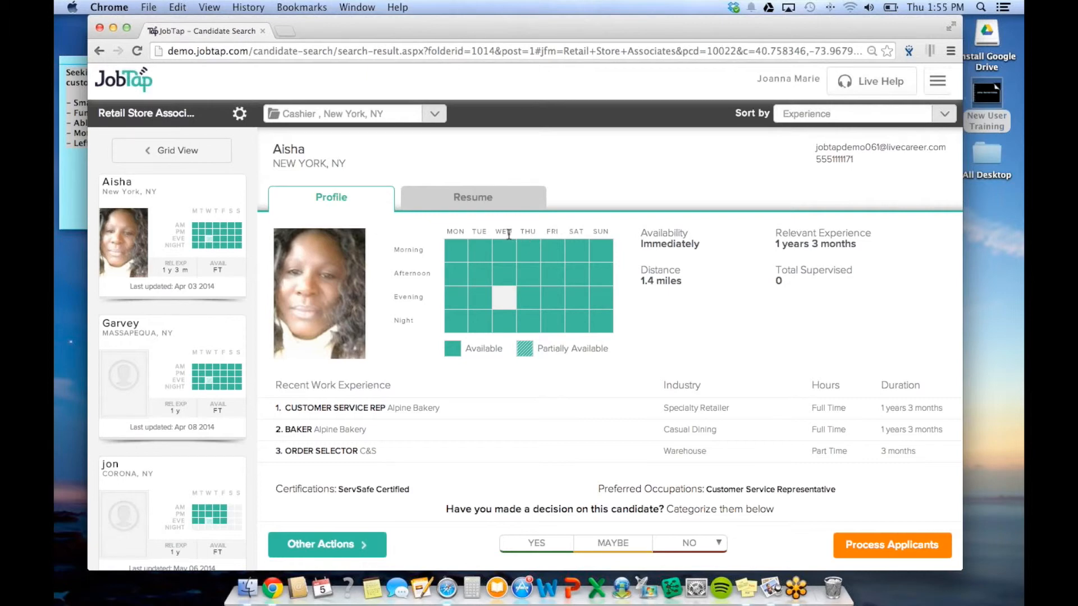
pyautogui.click(492, 203)
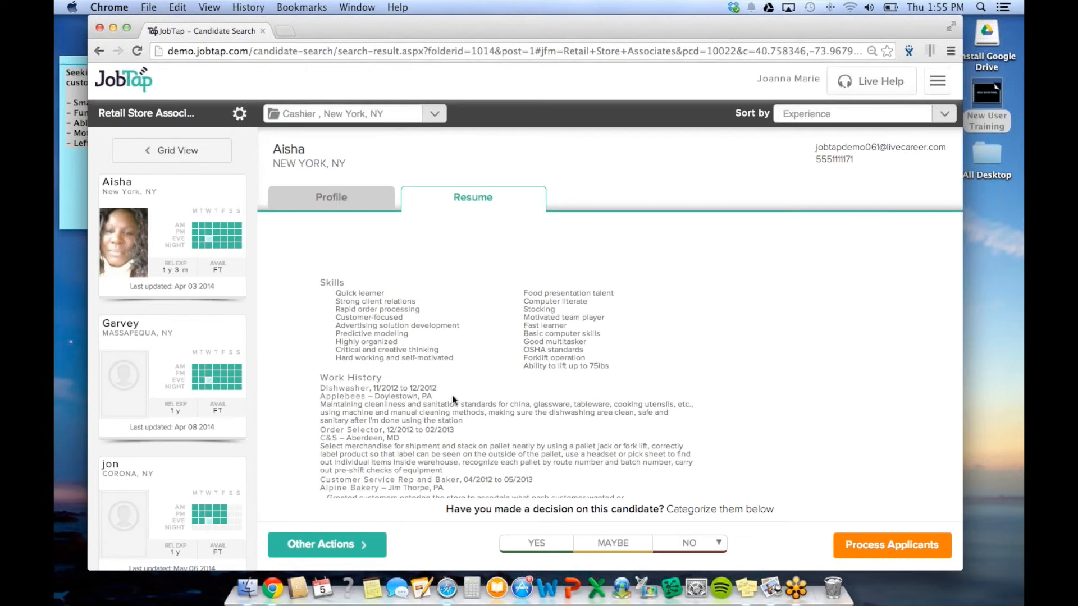
pyautogui.click(523, 548)
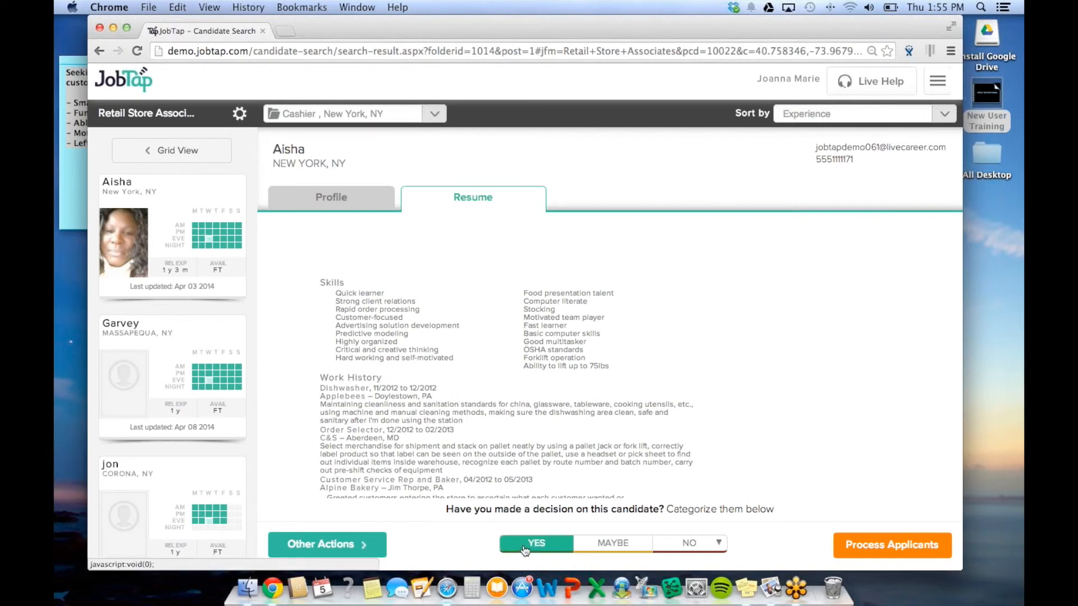
pyautogui.click(517, 548)
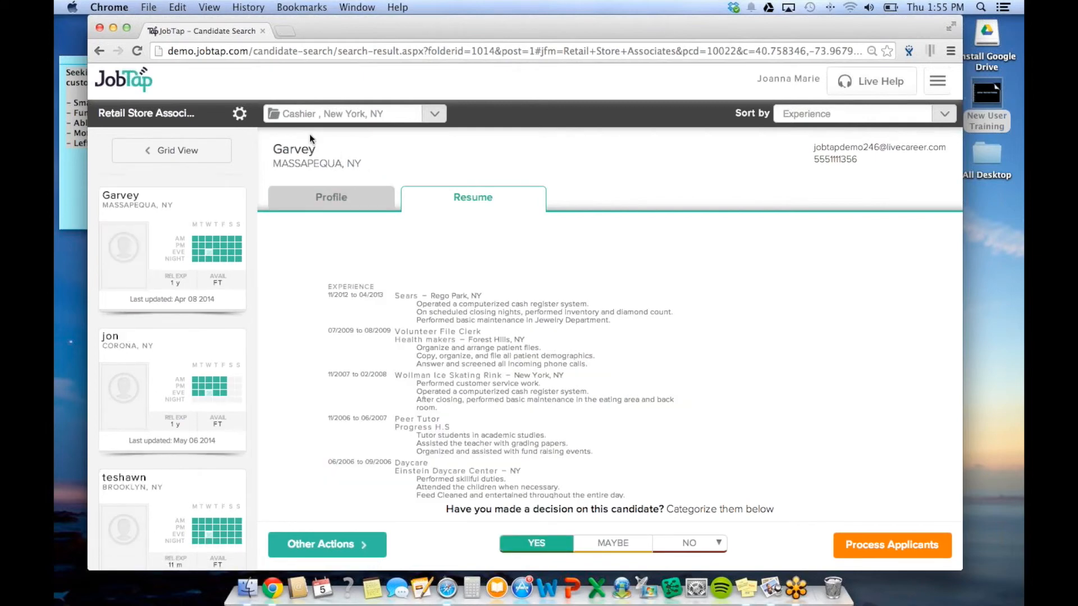
# Step: Return to the grid view and mark the first two remaining applicants as Maybe and the third as Yes
pyautogui.click(178, 150)
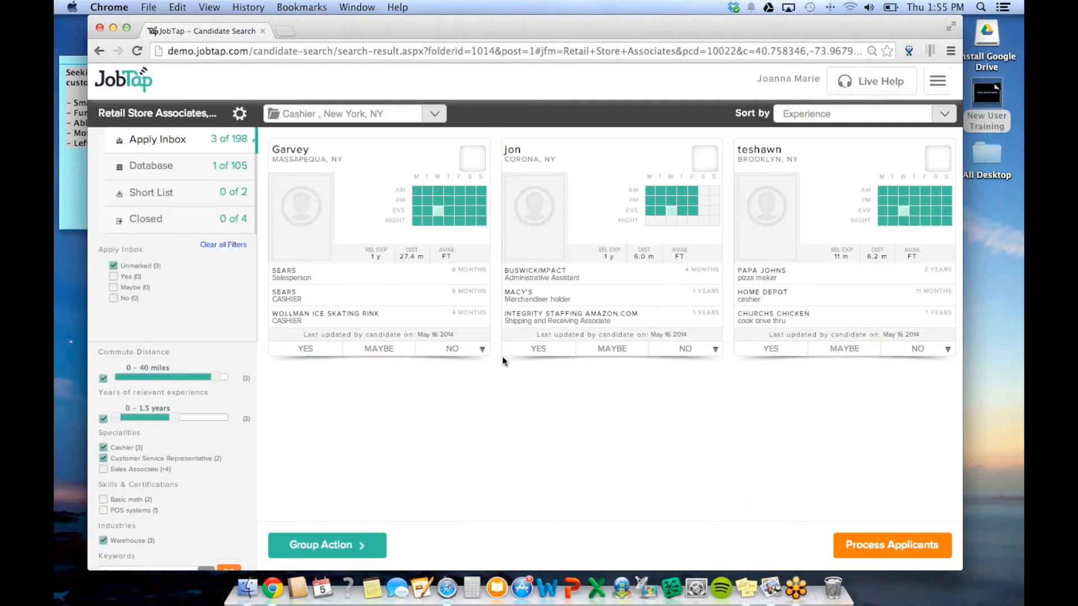
pyautogui.click(387, 351)
pyautogui.click(623, 351)
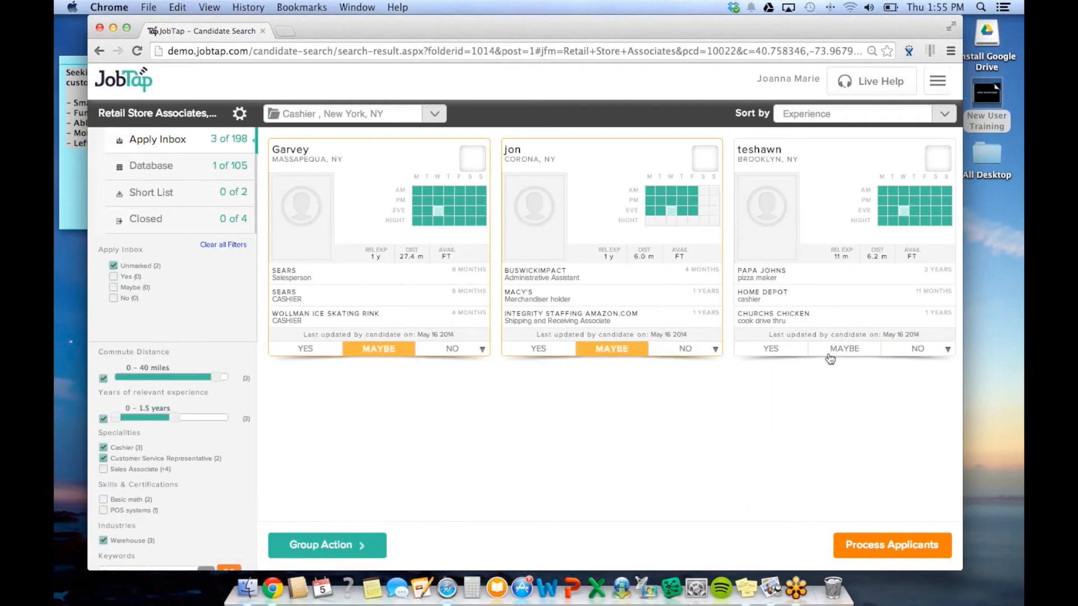
pyautogui.click(790, 353)
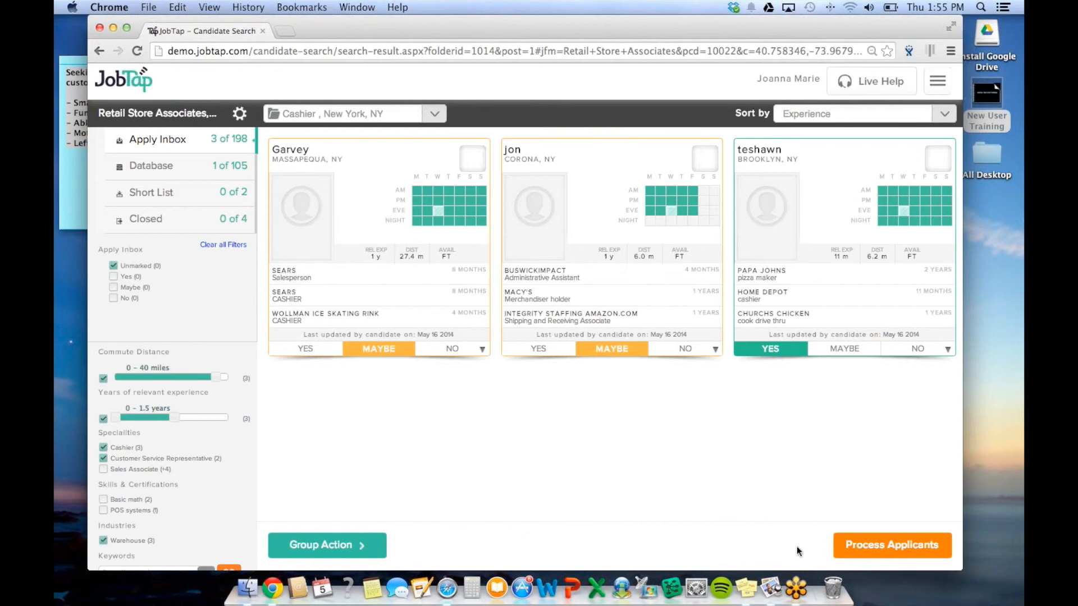
# Step: Process the categorized applicants, sending the Yes applicants the "Candidate to Call Us" message with the ASAP option
pyautogui.click(871, 549)
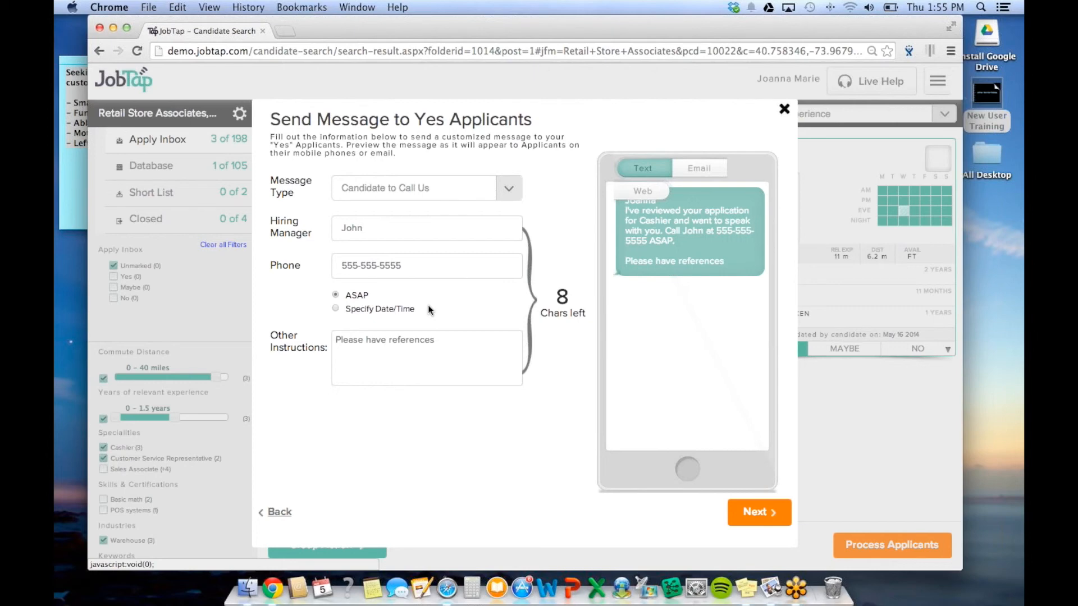
pyautogui.click(519, 365)
pyautogui.click(756, 513)
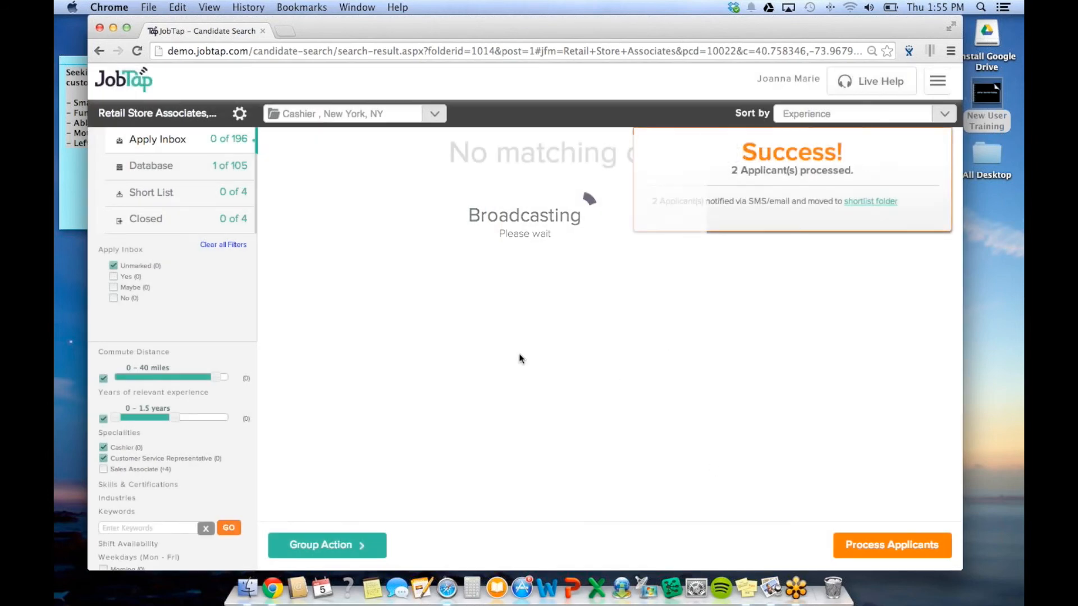
# Step: Review the Cashier pipeline's Short List and its first candidate's details, and return to the dashboard
pyautogui.click(215, 197)
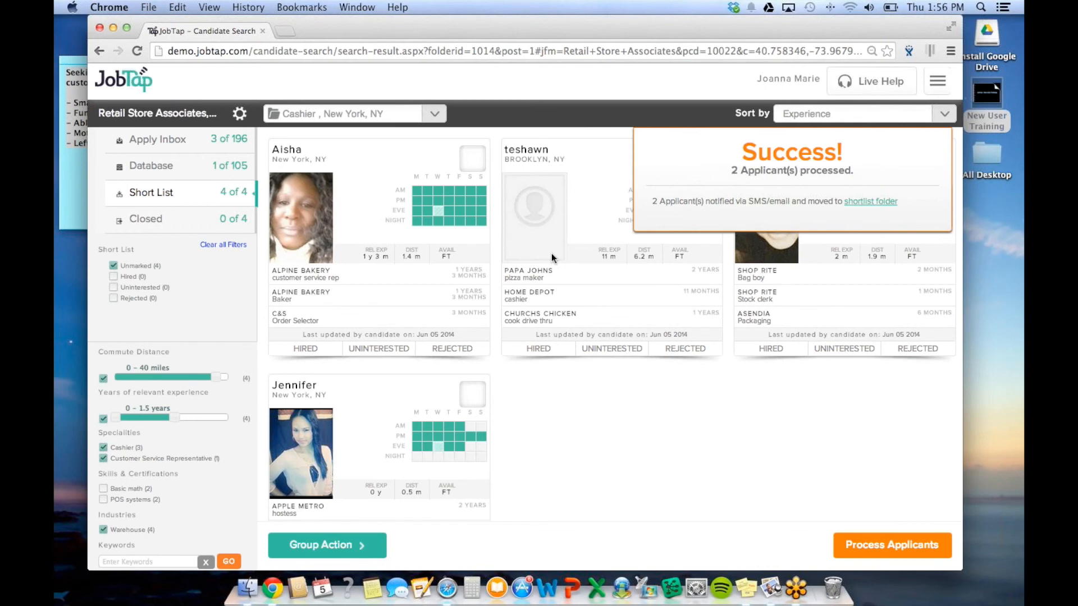
pyautogui.click(383, 214)
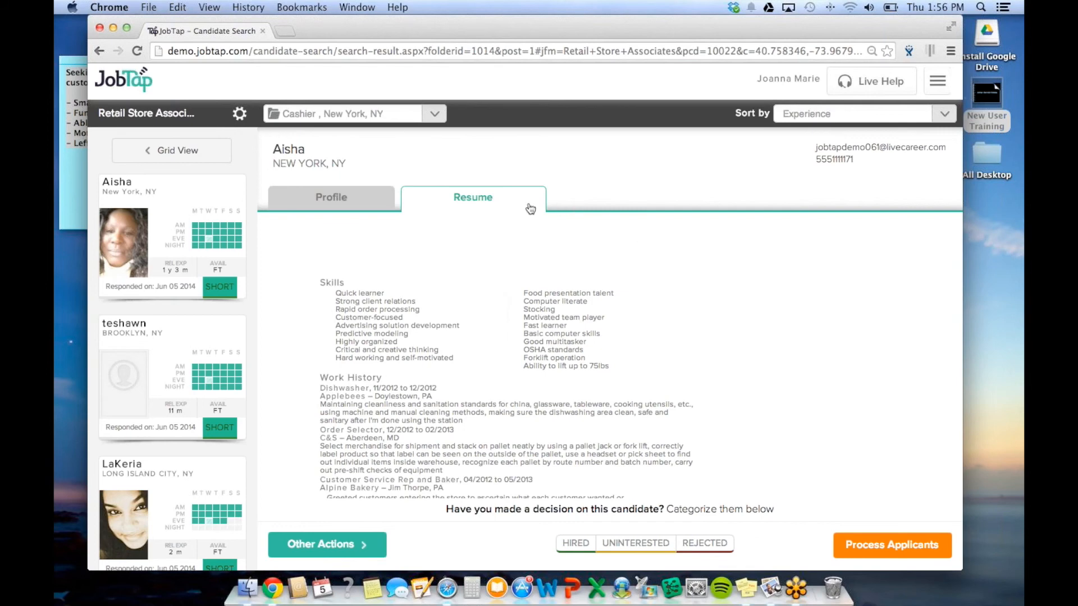
pyautogui.click(168, 144)
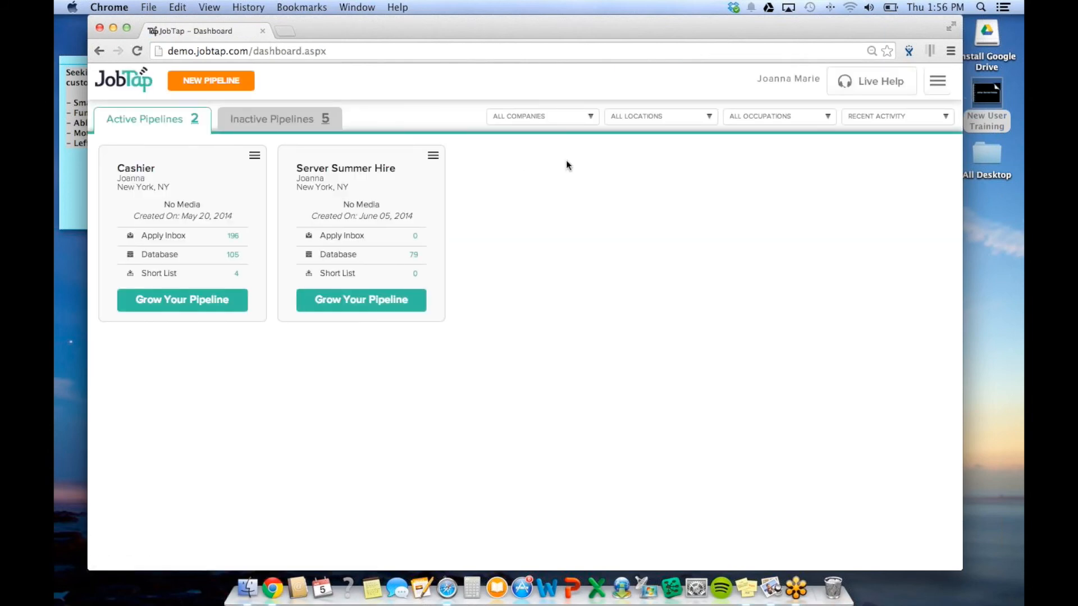
# Step: Open the Live Help support form, switch to the New User Training document in Preview and advance to its closing page
pyautogui.click(861, 81)
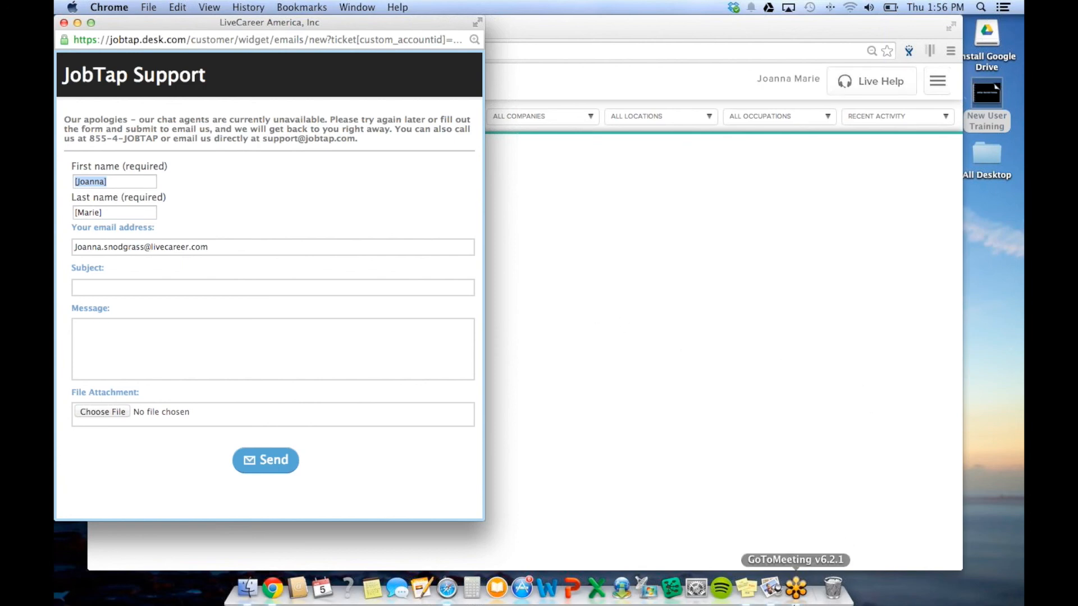
pyautogui.click(772, 590)
pyautogui.press('Down')
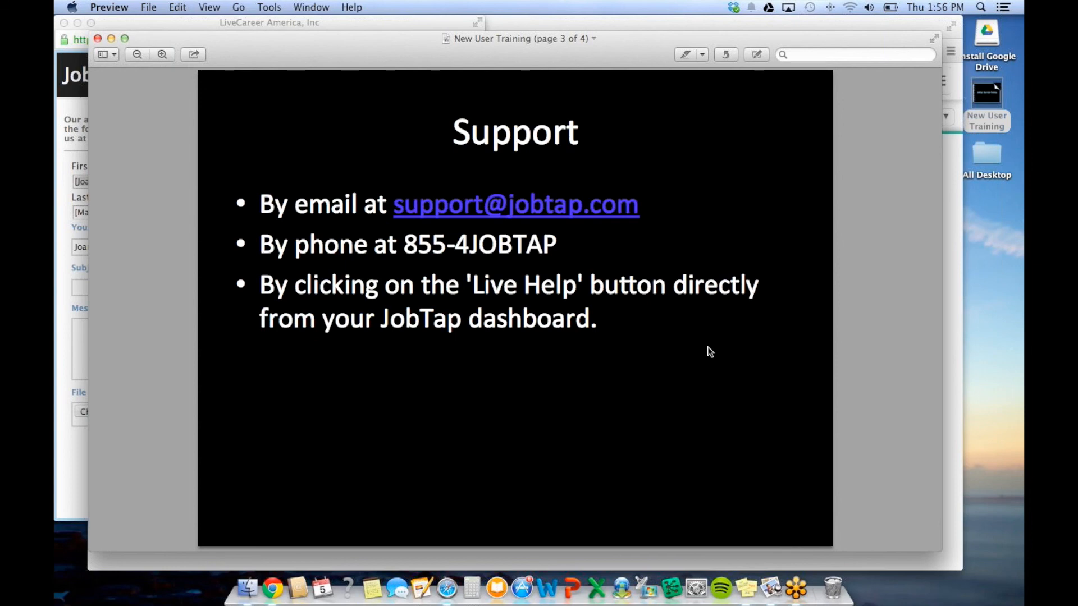
pyautogui.press('Down')
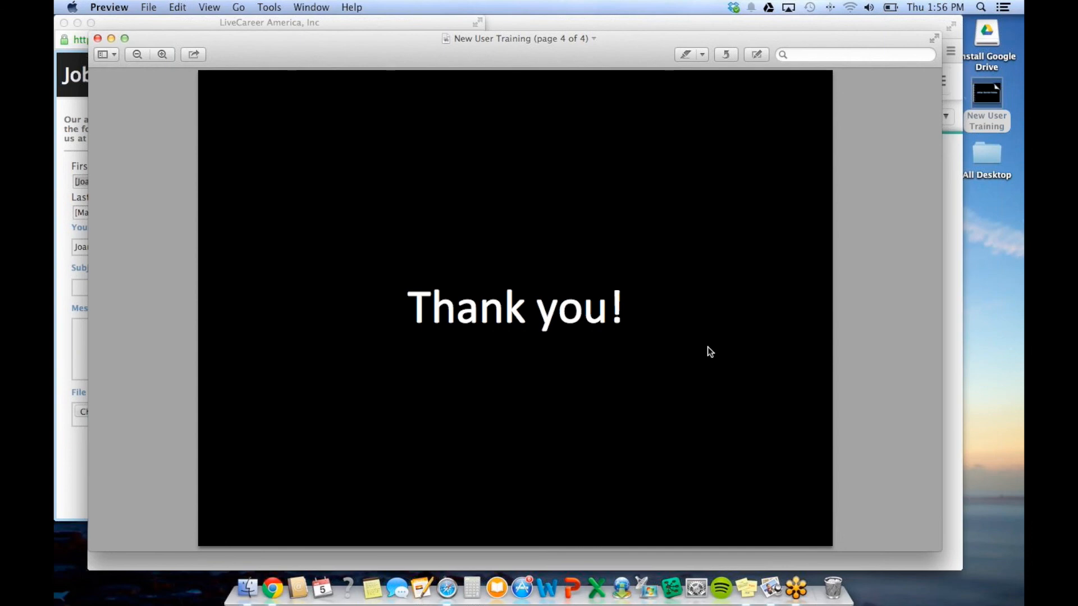